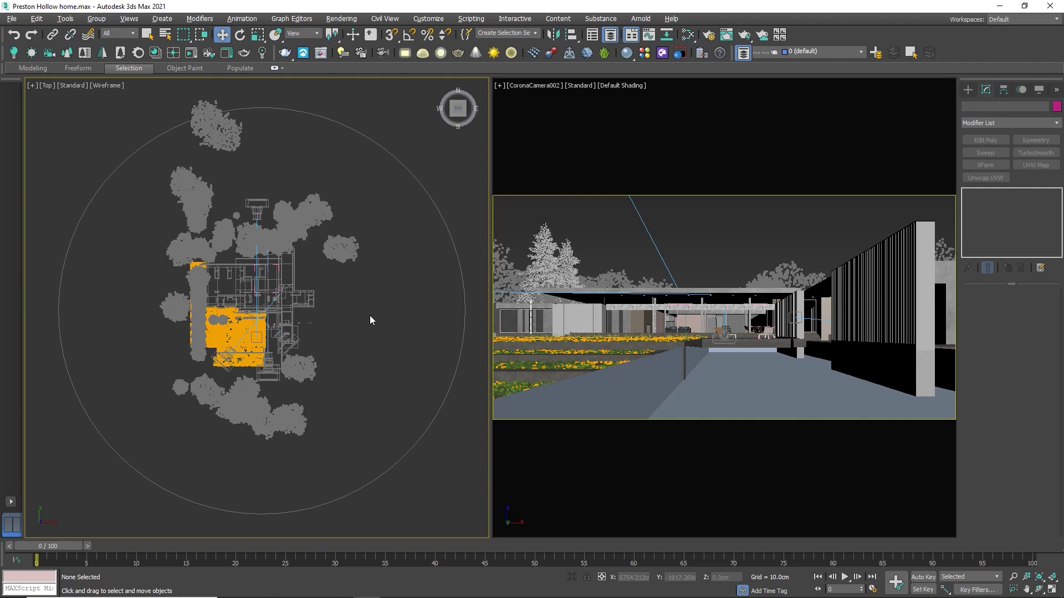
Start the interactive Corona render and place a targeted CoronaSun below-left of the house.
click(190, 53)
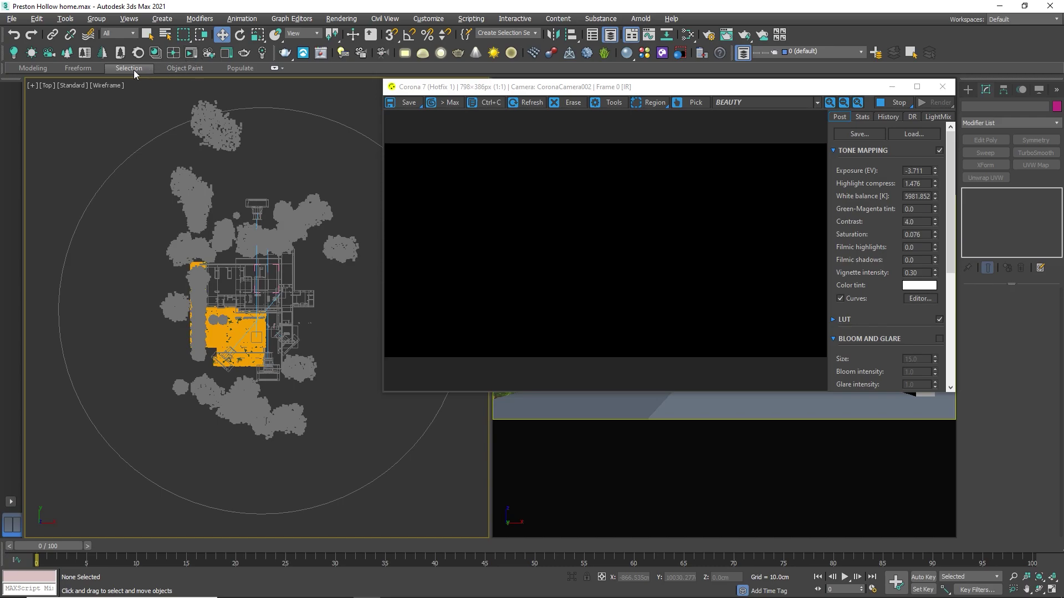
click(33, 54)
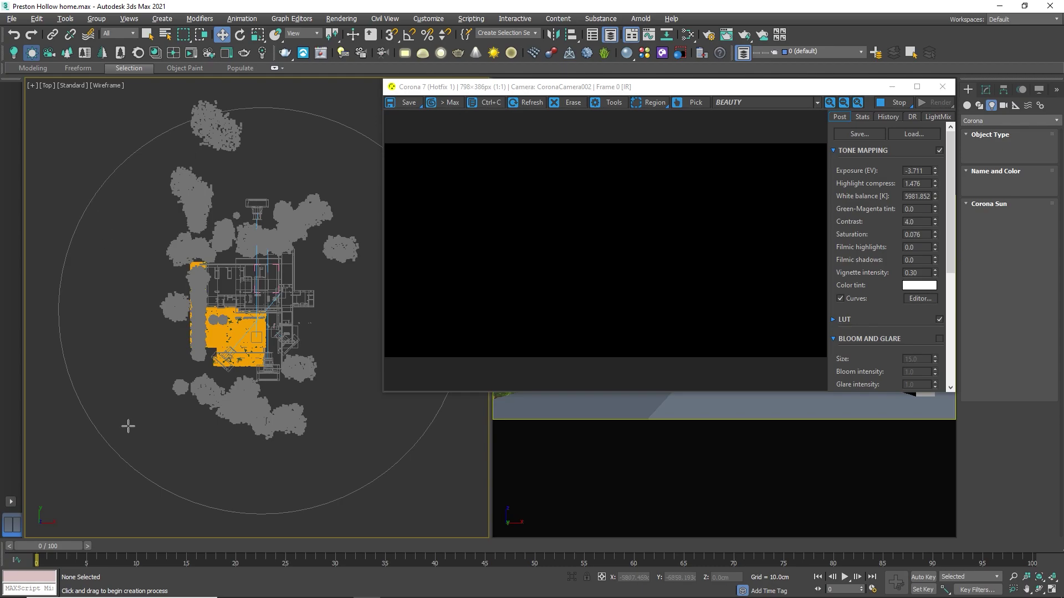
scroll(197, 332, down, 3)
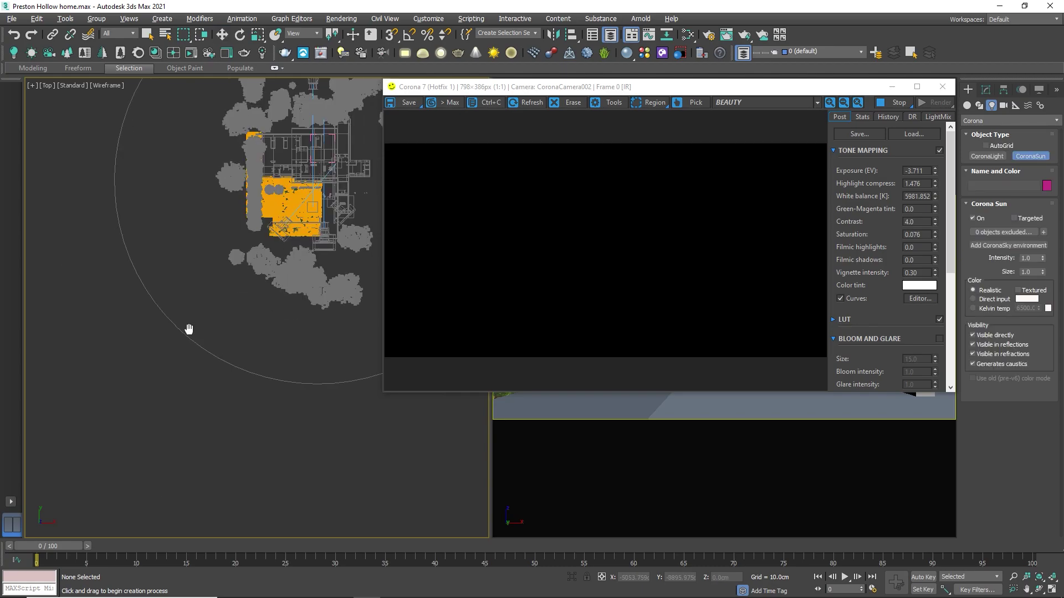
scroll(193, 333, down, 2)
drag(155, 384, 143, 432)
key(w)
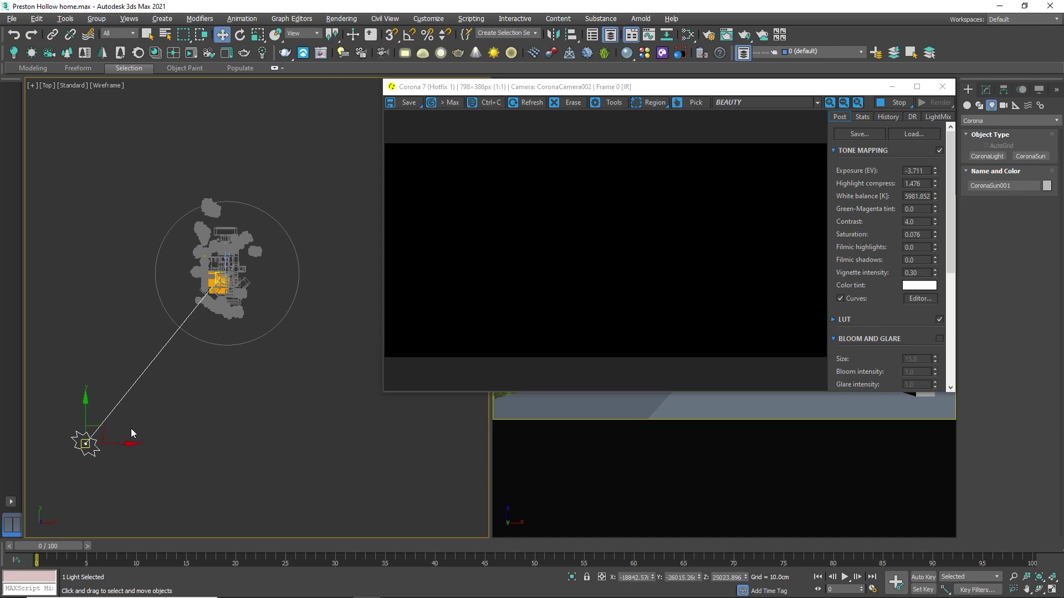
drag(99, 434, 121, 434)
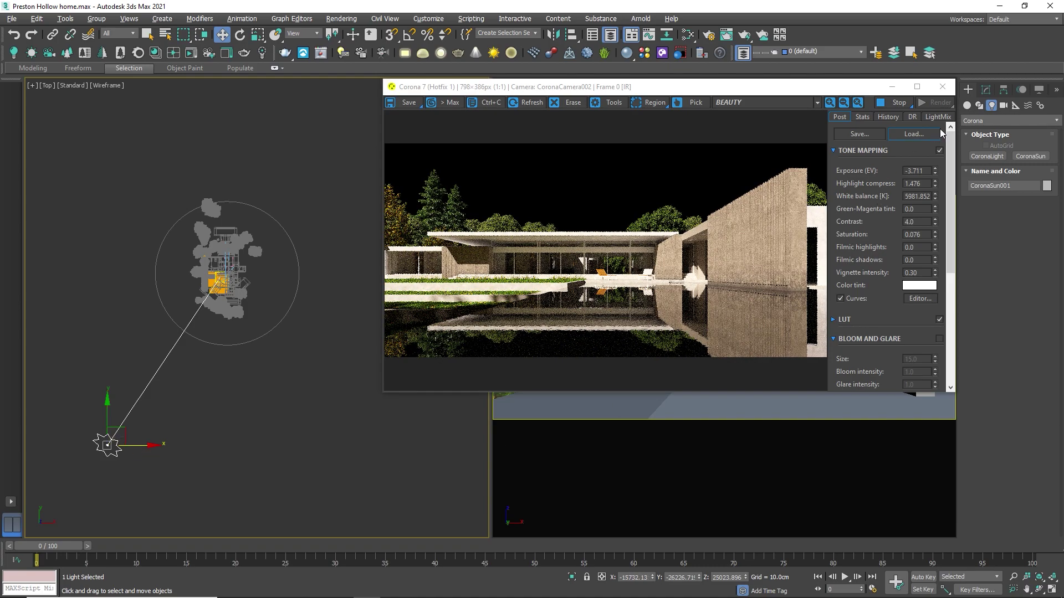
Add a CoronaSky environment linked to the sun, then move the sun further down-left of the house.
click(993, 90)
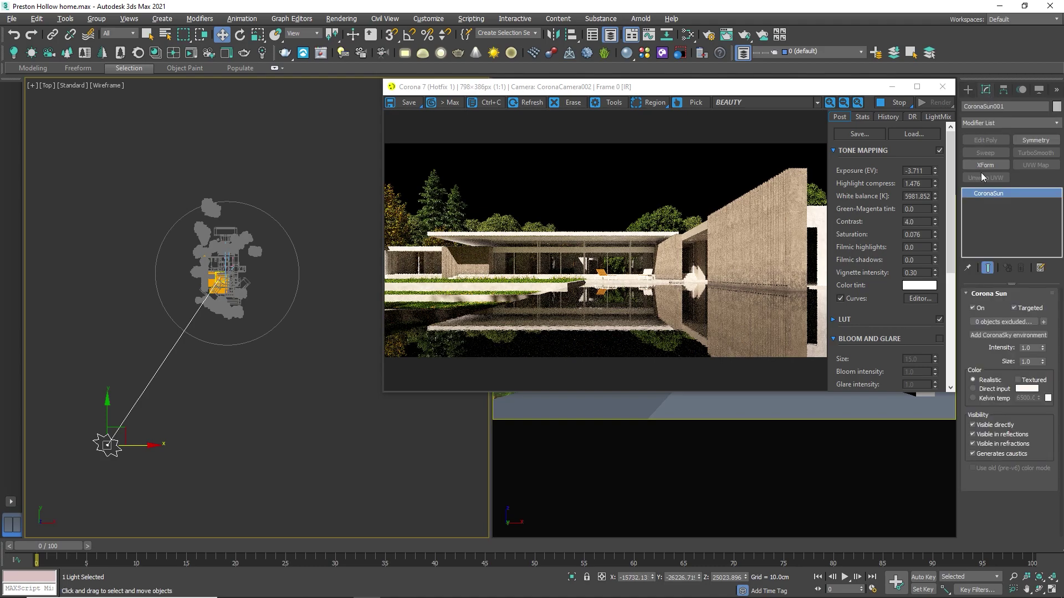
click(981, 336)
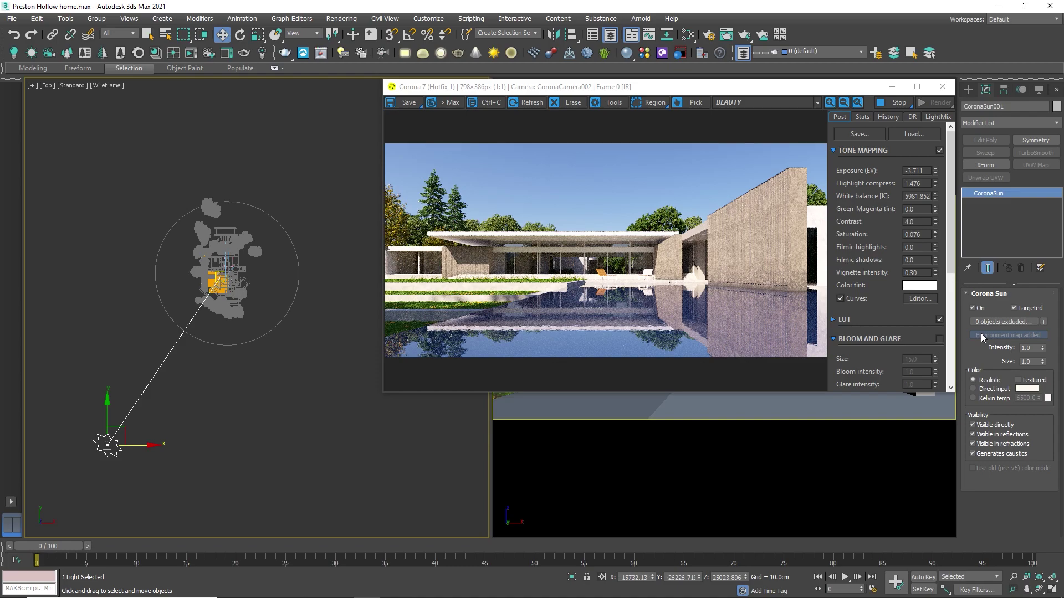
middle_drag(221, 443, 243, 441)
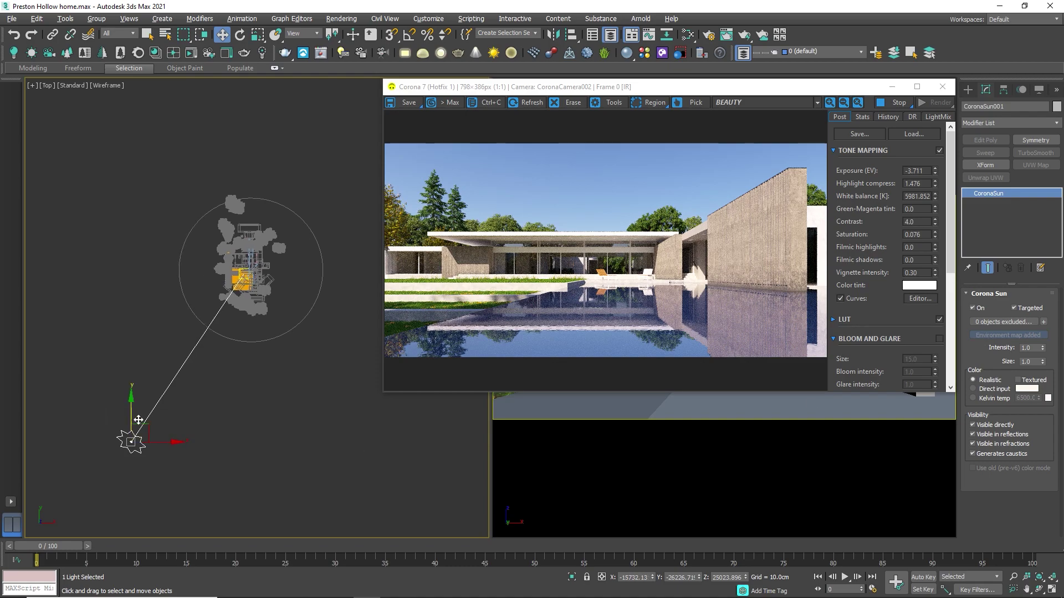
drag(150, 428, 101, 481)
middle_drag(100, 482, 117, 464)
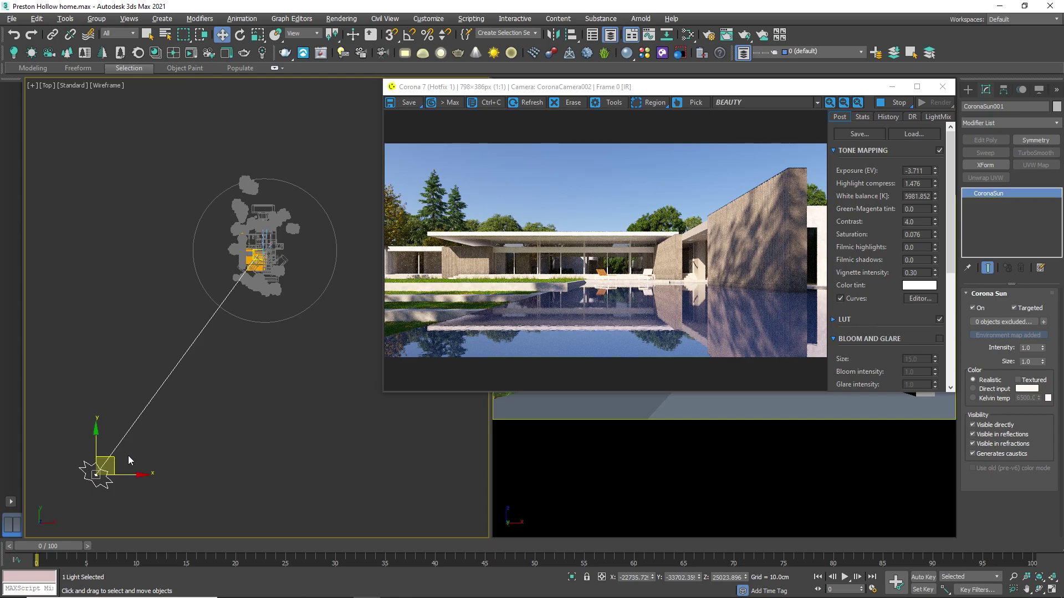
click(687, 35)
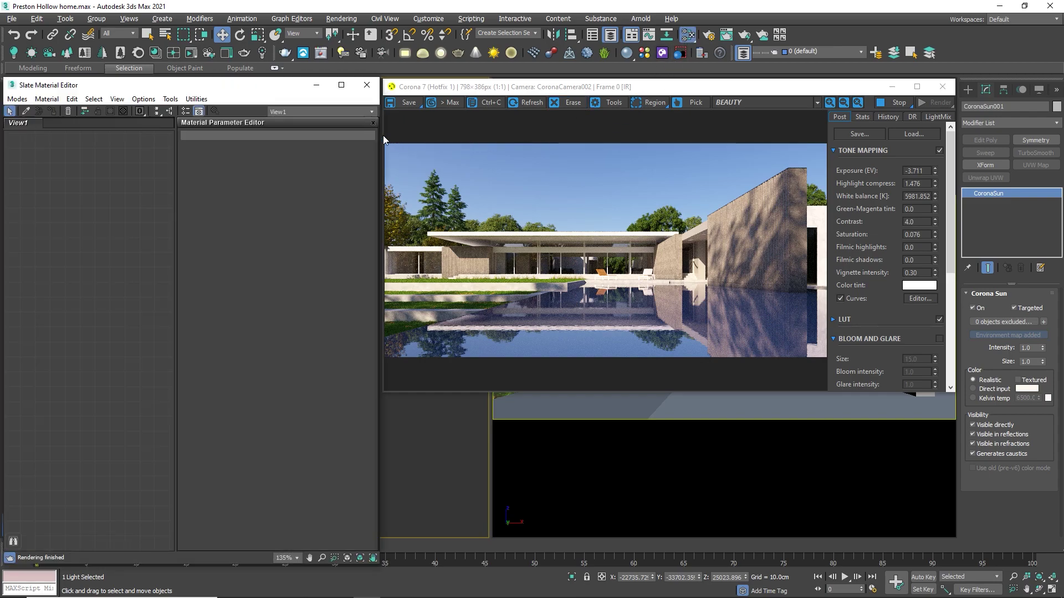
Drag the CoronaSky environment map from the Environment settings into View1 as an instance.
click(333, 20)
click(348, 160)
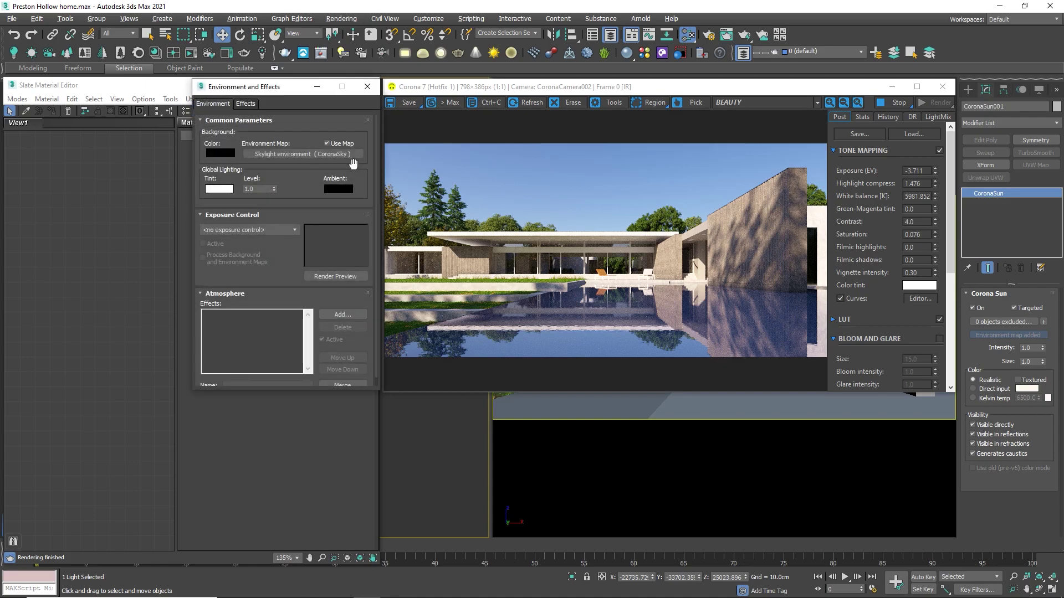
drag(353, 163, 86, 239)
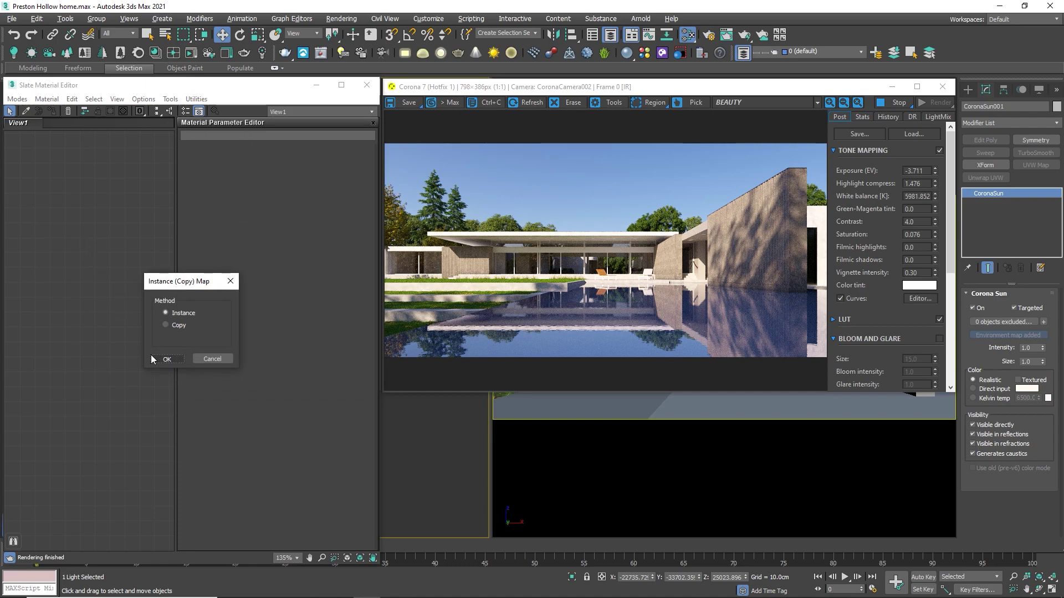
click(151, 355)
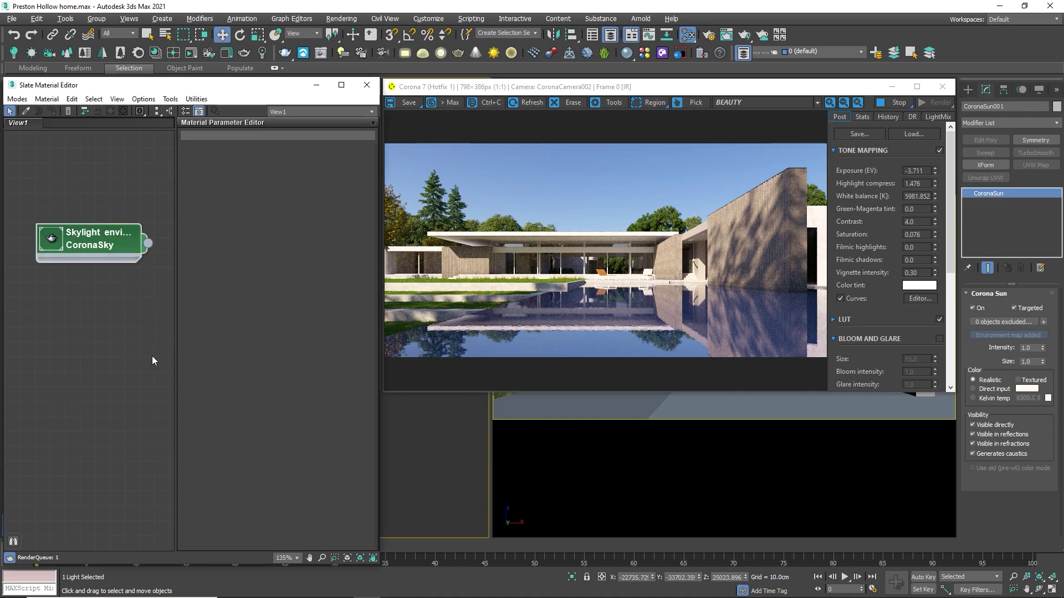
middle_drag(133, 355, 130, 354)
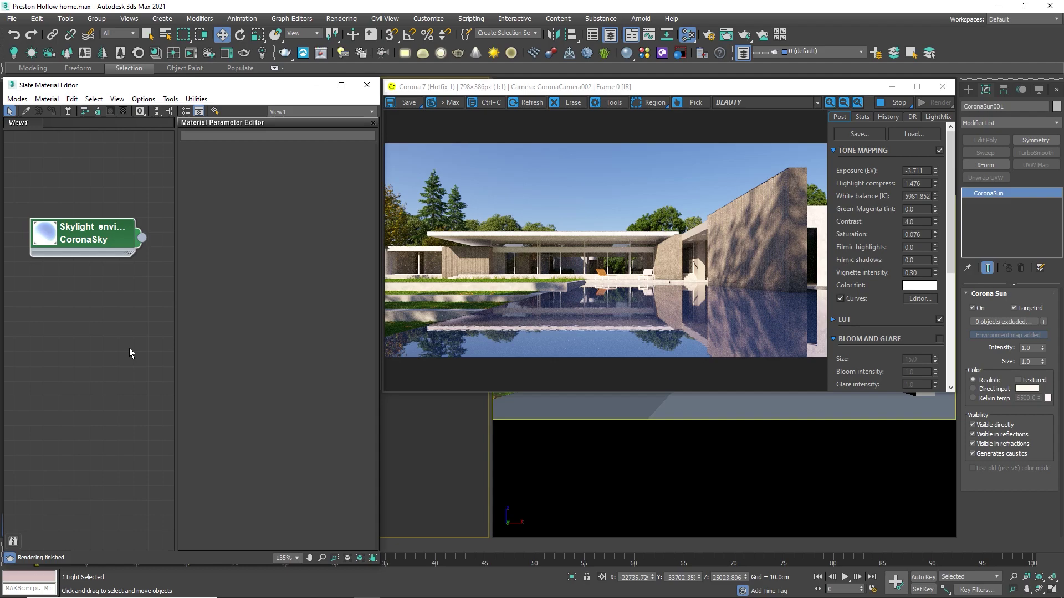
Add a CoronaBitmap node to the editor and load 1.hdr into it.
right_click(79, 277)
mouse_move(105, 295)
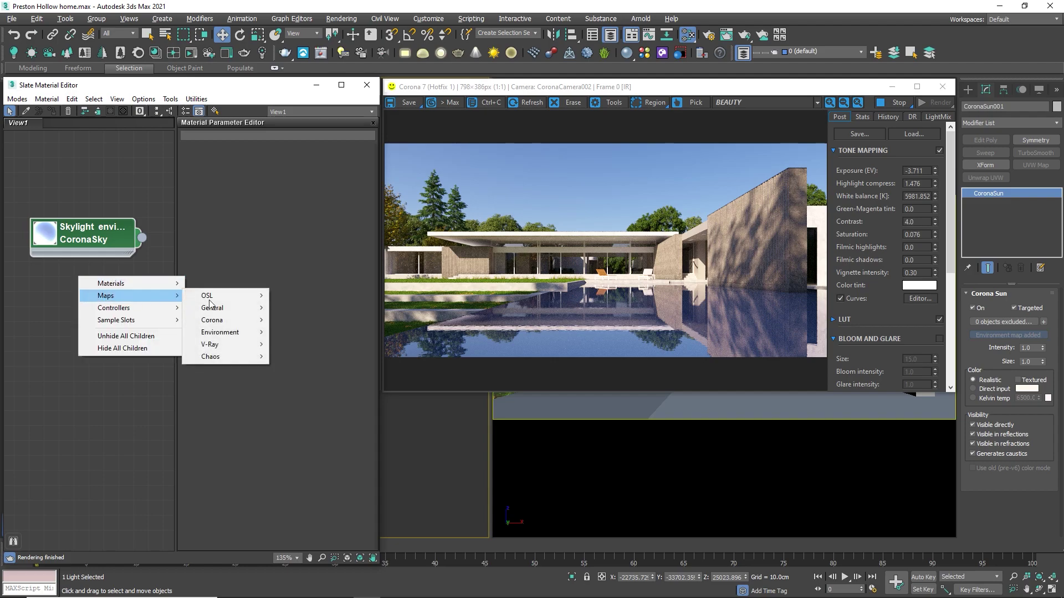
mouse_move(211, 320)
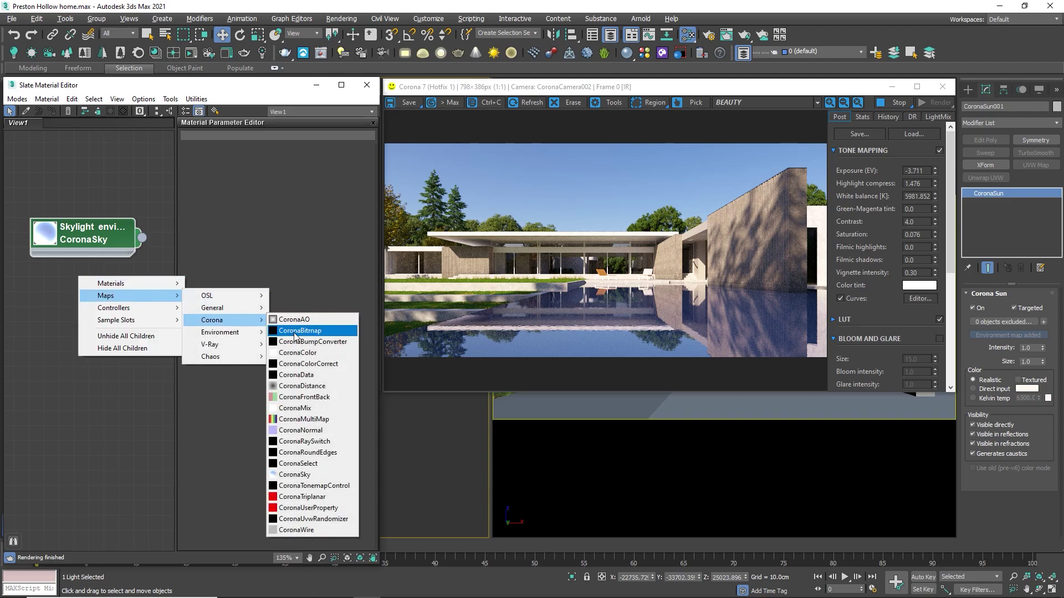
click(294, 332)
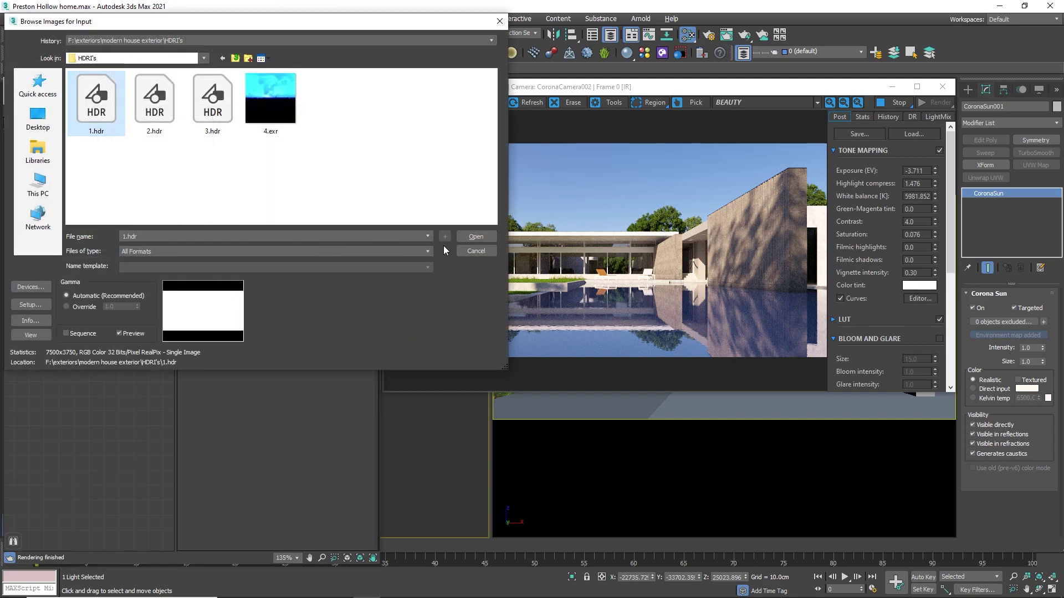
click(475, 237)
click(168, 257)
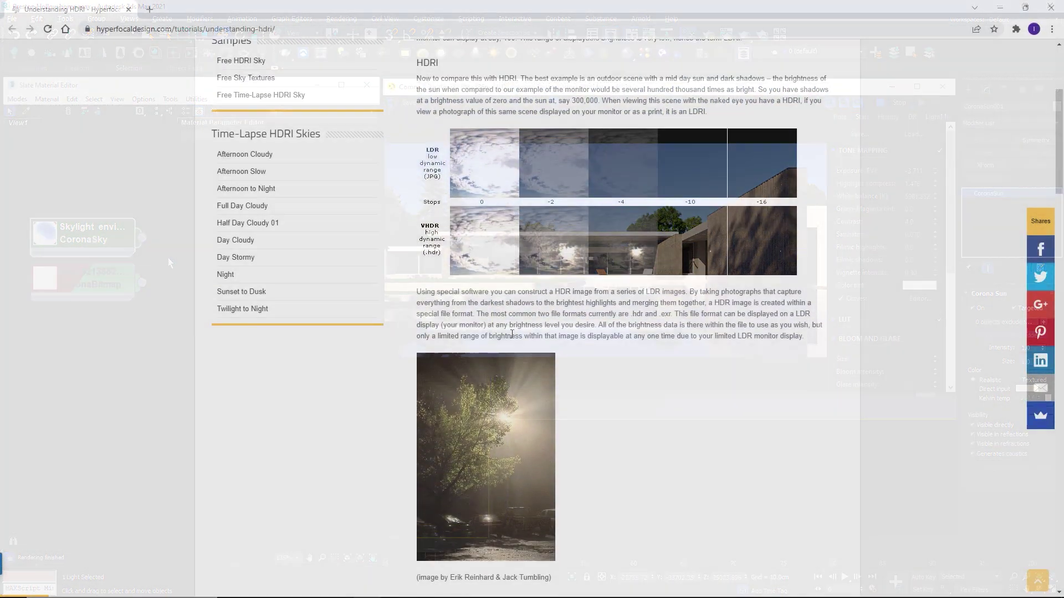
Scroll the Understanding HDRI page down to the HDRI in Computer Graphics section.
scroll(507, 330, down, 5)
scroll(513, 335, down, 5)
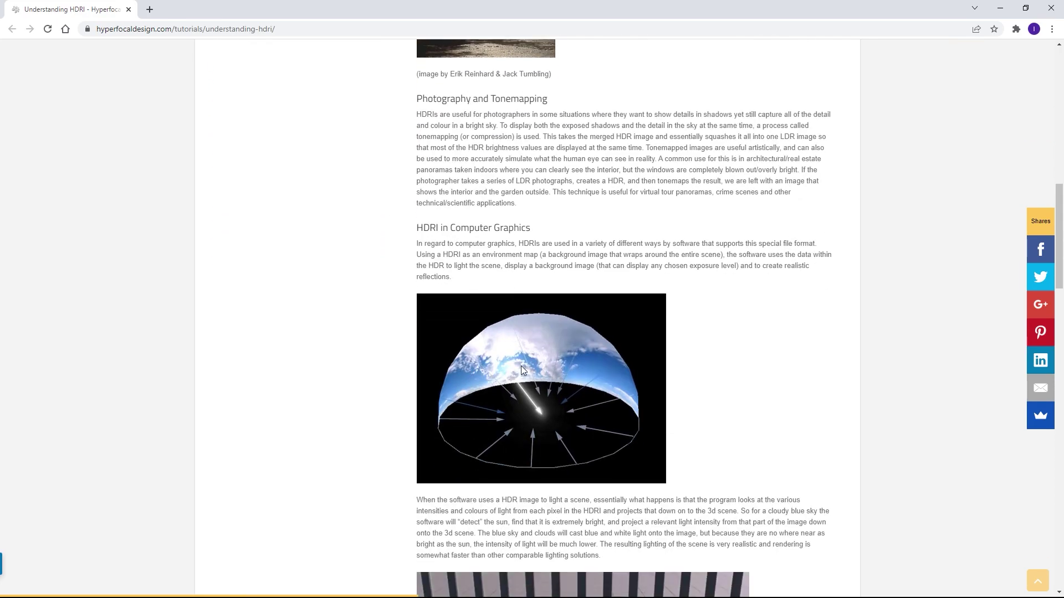
ctrl+scroll(580, 410, up, 4)
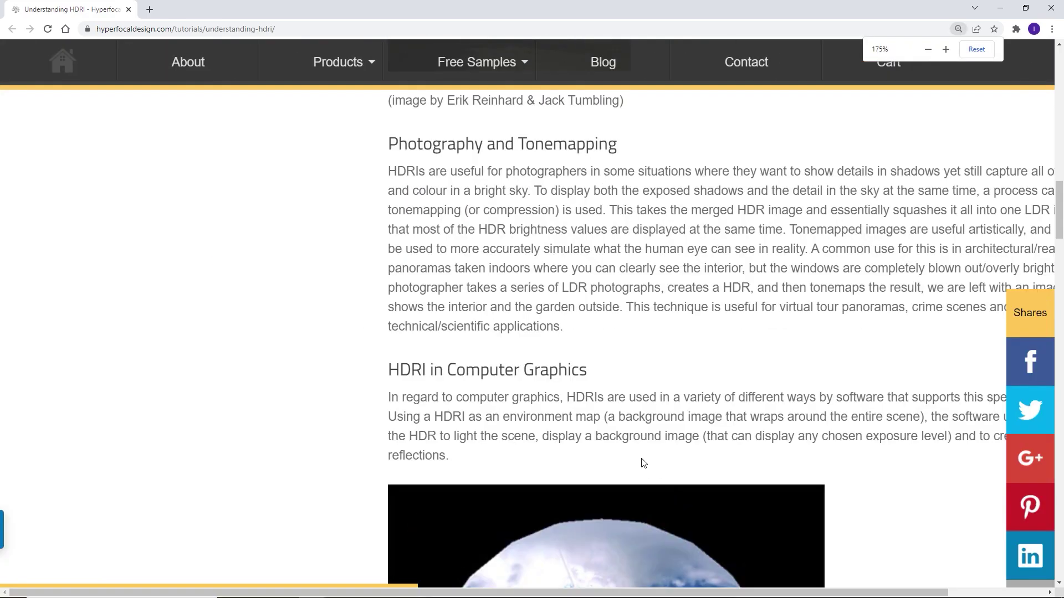
scroll(619, 408, down, 1)
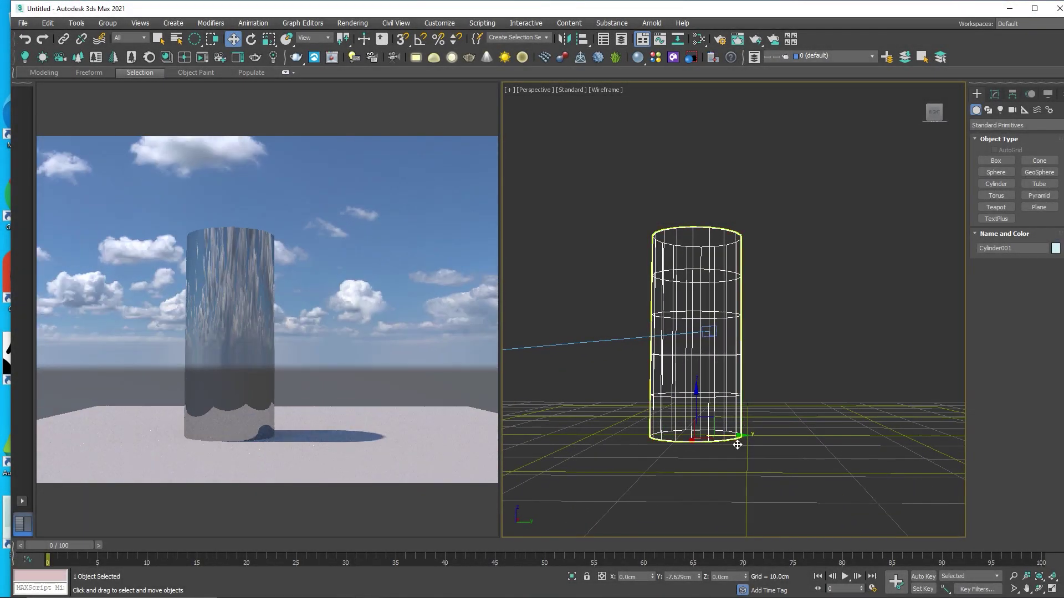
Orbit around the mirror-like cylinder to see its sky reflections from another side.
alt+middle_drag(753, 458, 599, 441)
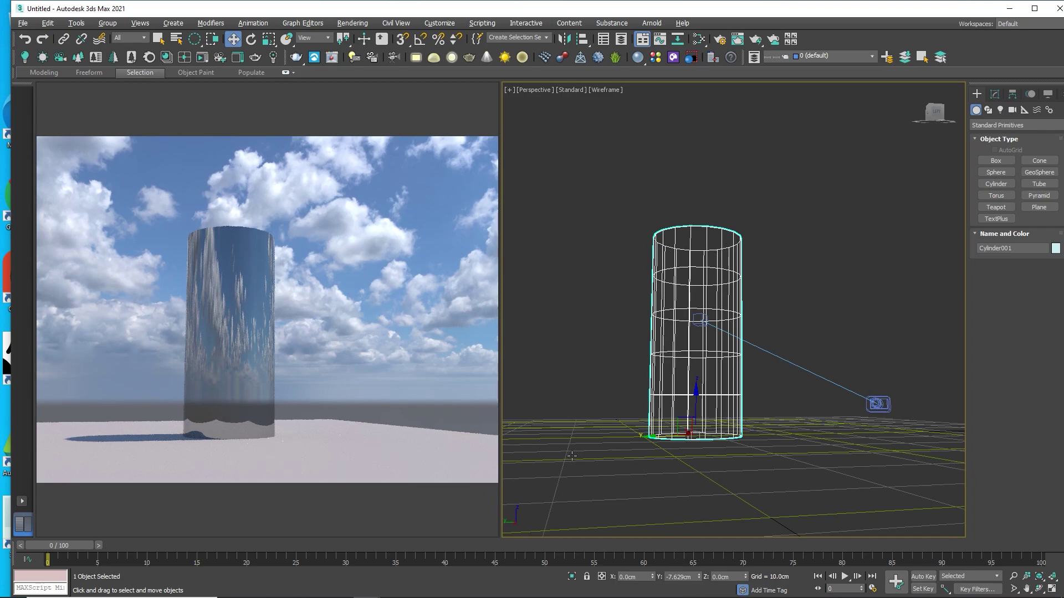
alt+middle_drag(732, 449, 804, 458)
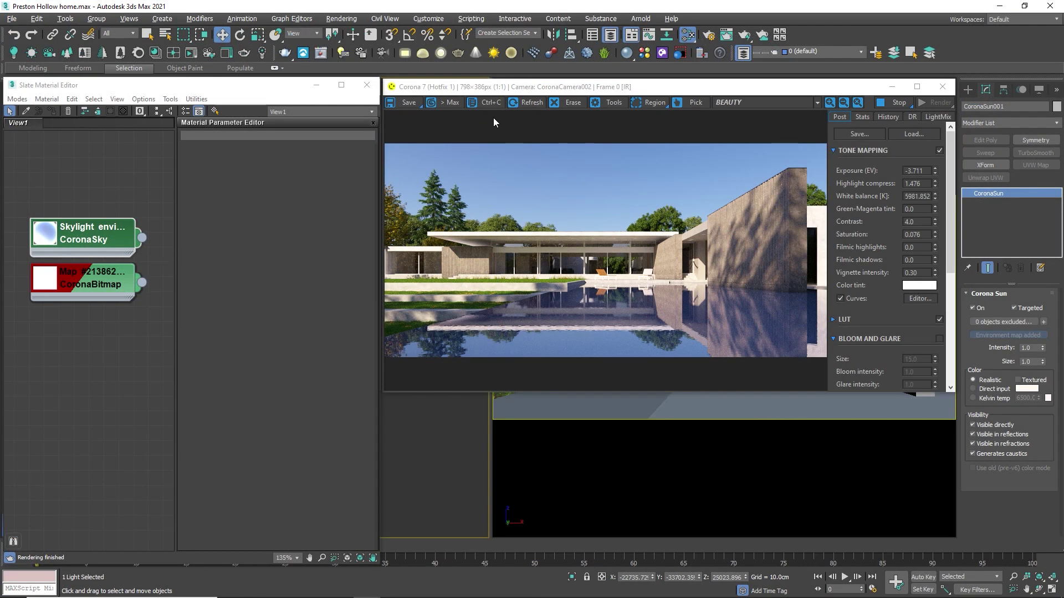
Set Scene Environment to Single map and wire in the 1.hdr CoronaBitmap as an instance.
click(708, 39)
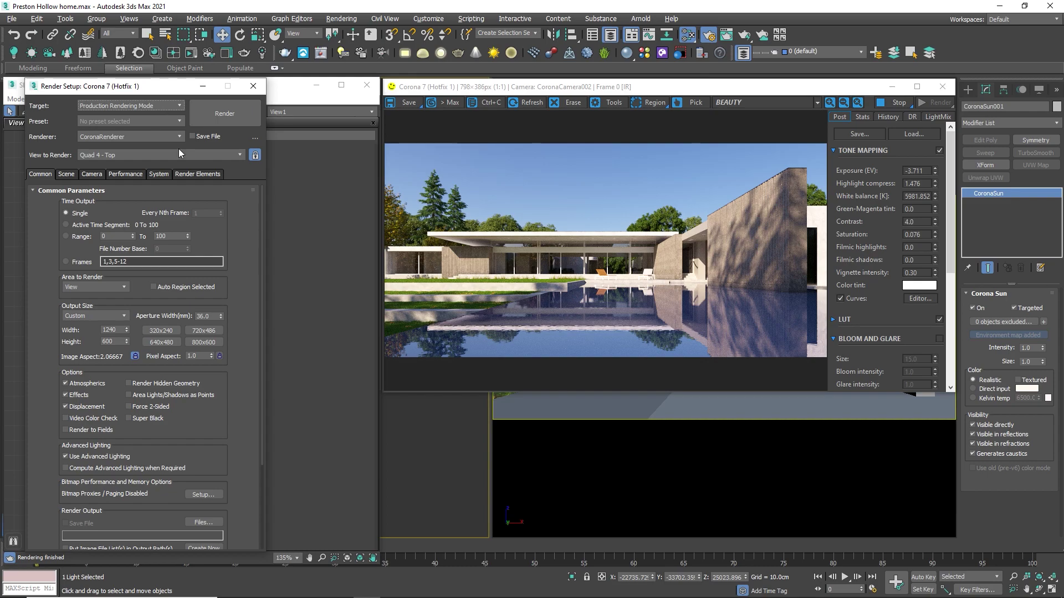
drag(194, 89, 301, 88)
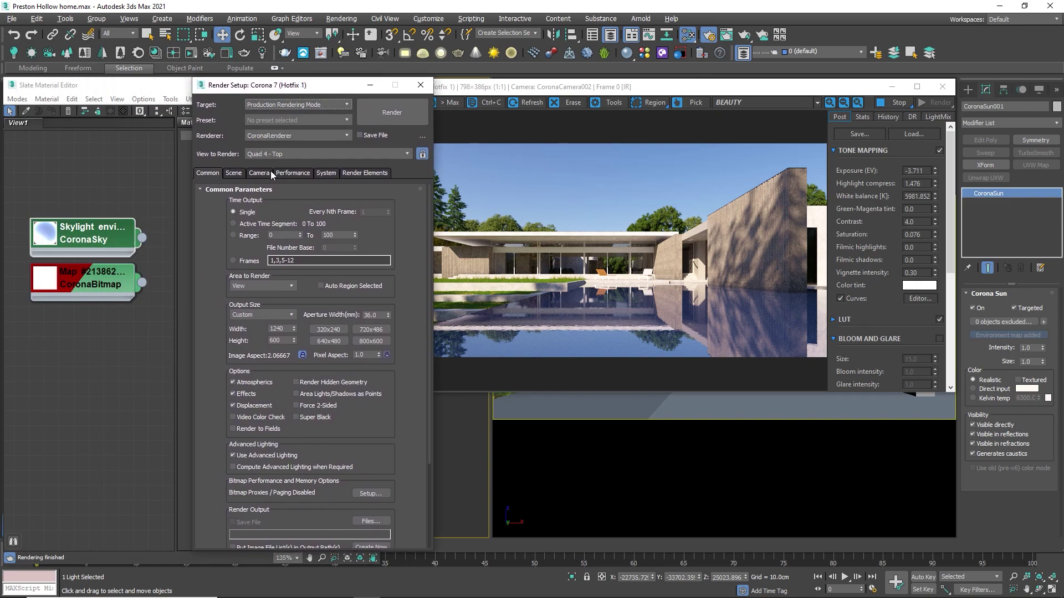
click(237, 174)
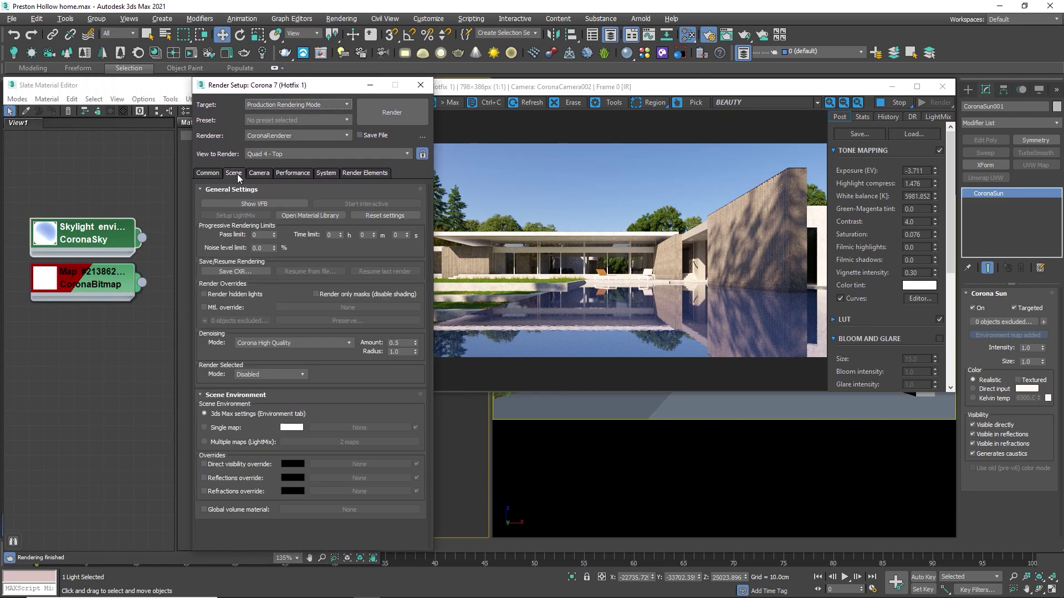
click(224, 428)
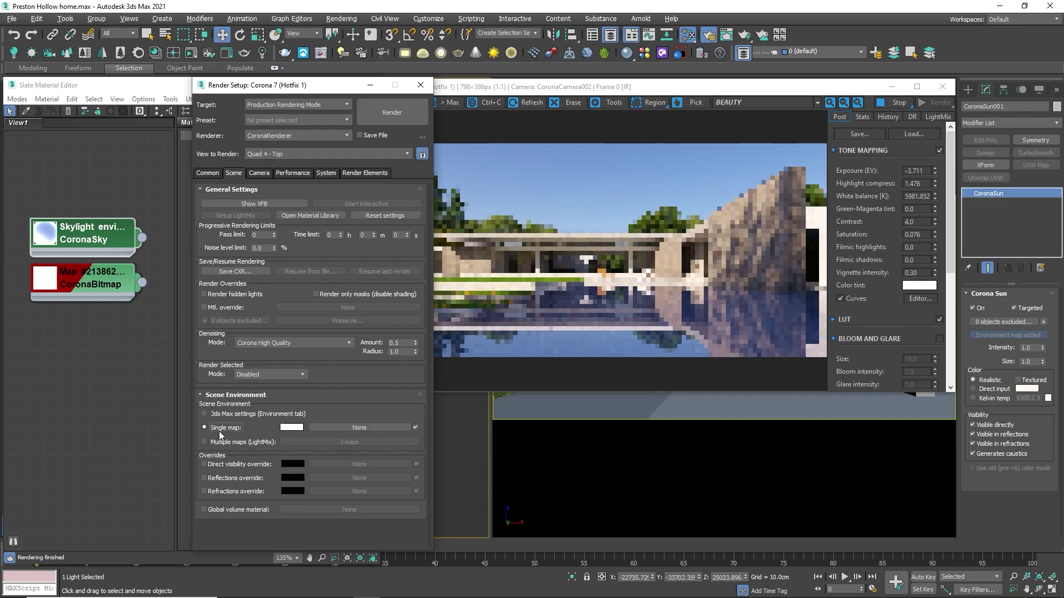
drag(144, 283, 394, 427)
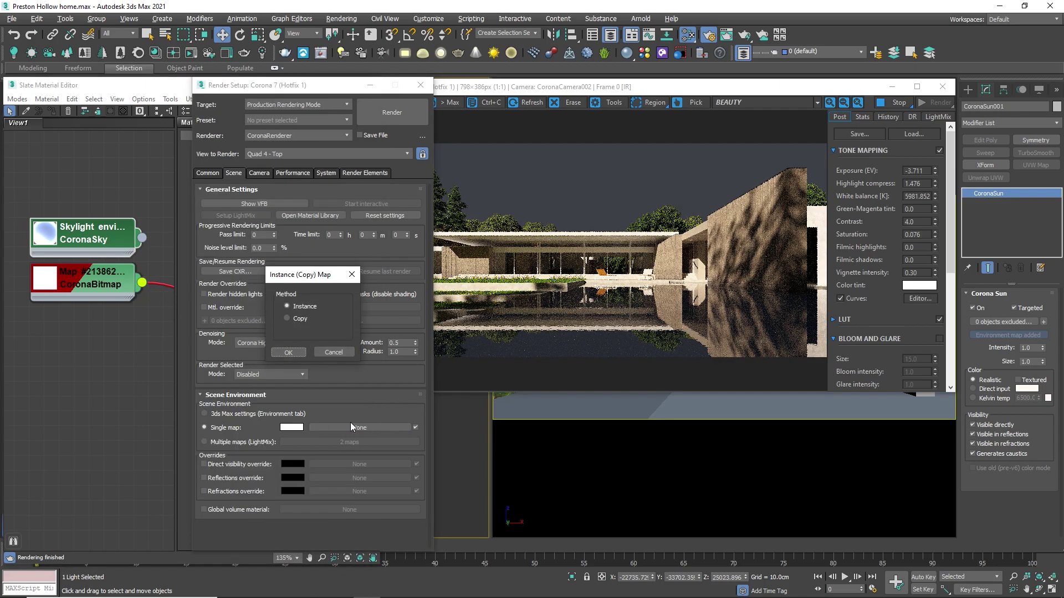
click(287, 352)
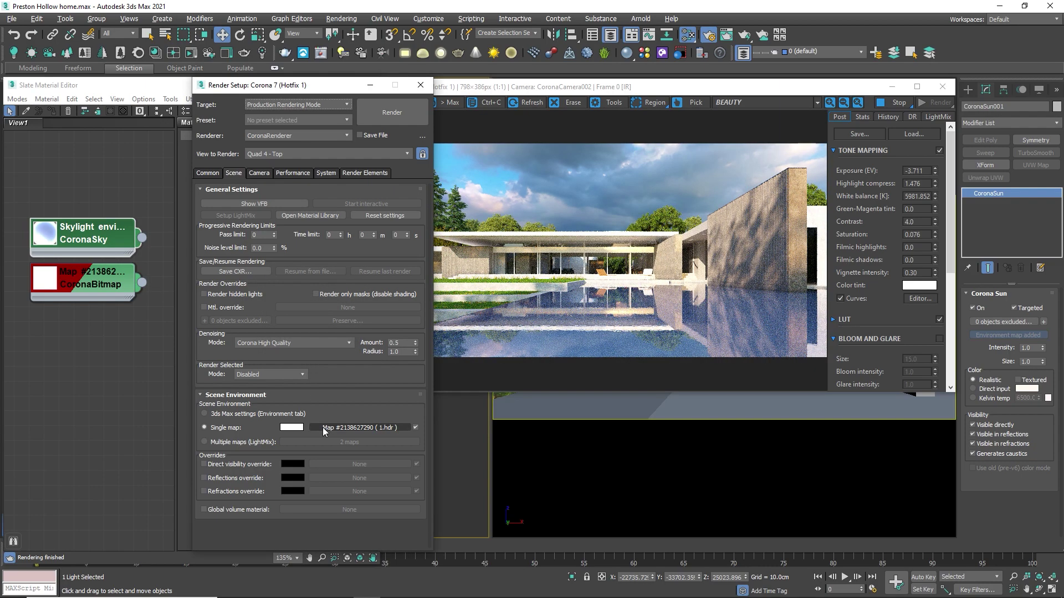
click(585, 379)
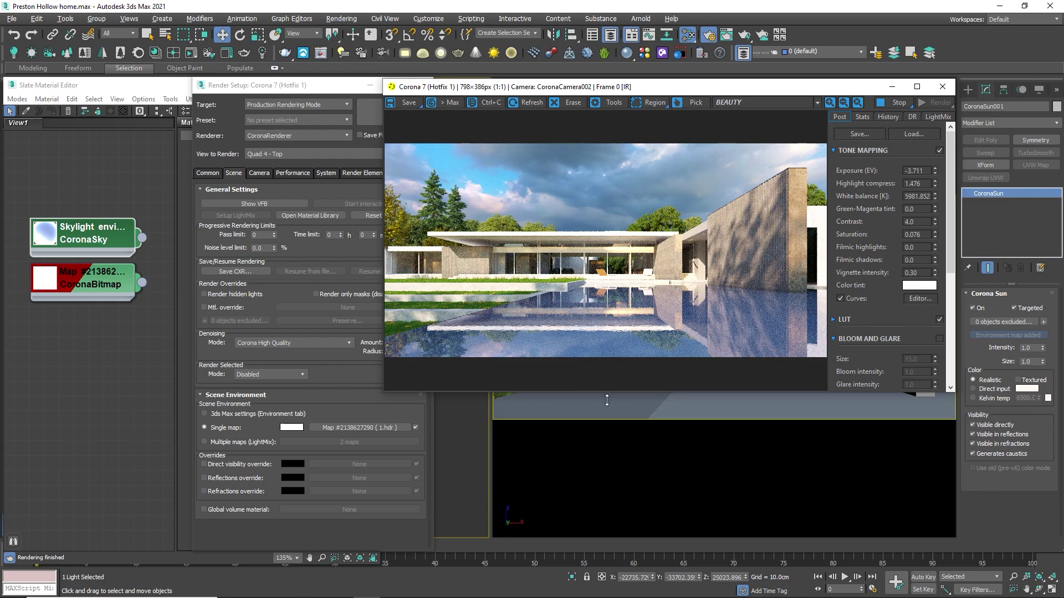
Uncheck On in the Corona Sun rollout and shift the render window right.
click(977, 308)
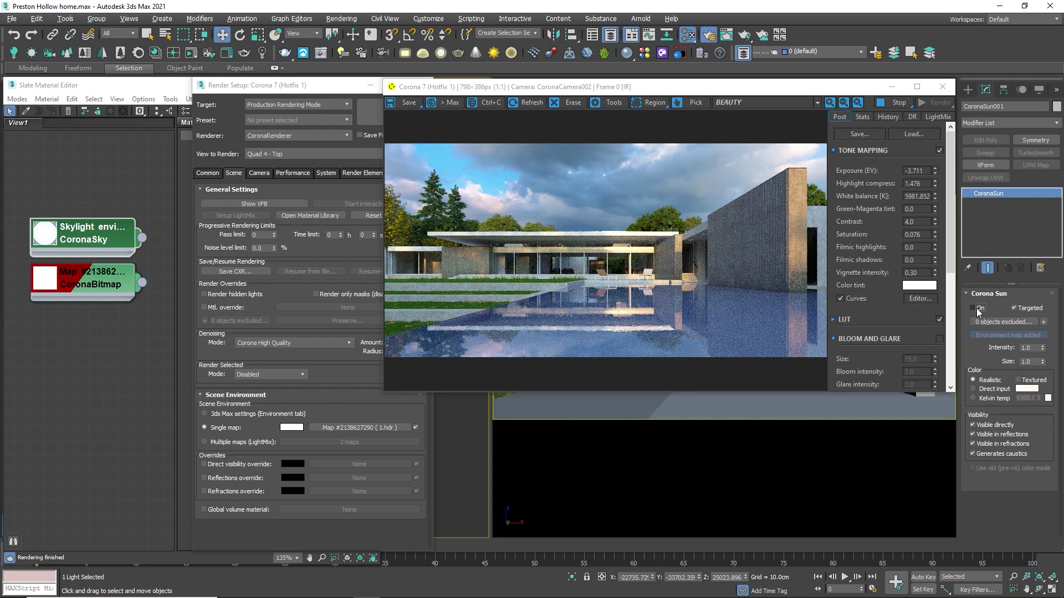
drag(656, 94, 709, 92)
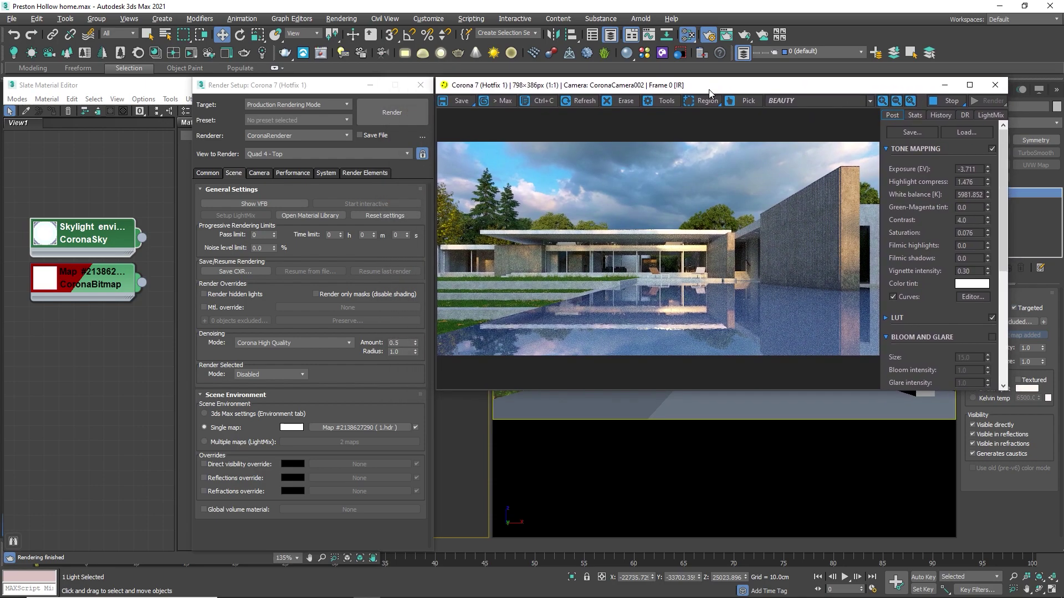
Set the 1.hdr Rotate Environment to 30 and Shift-drag a copy of the bitmap node.
click(78, 360)
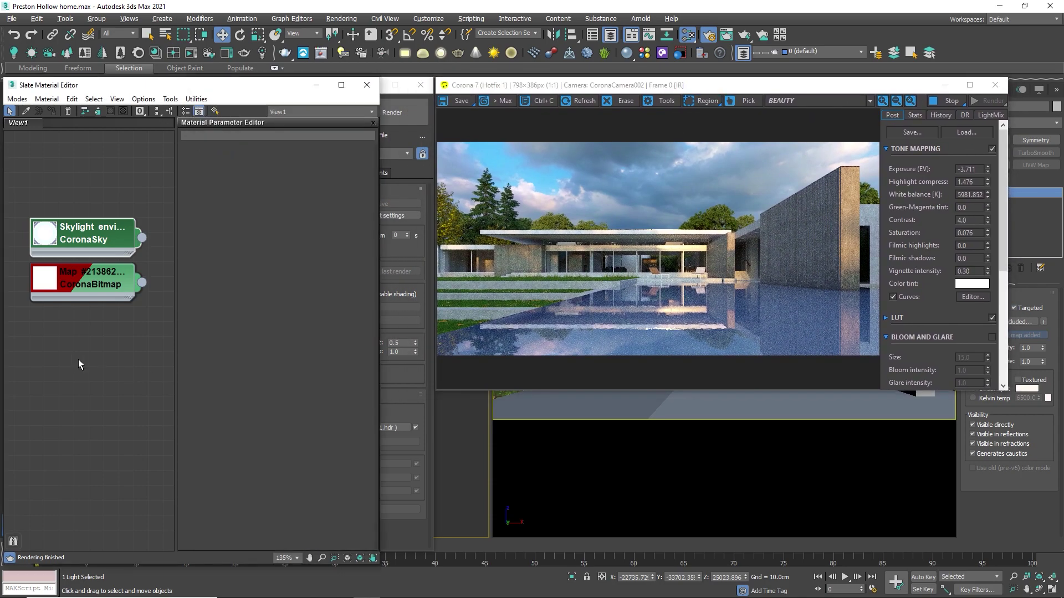
double_click(101, 281)
double_click(277, 245)
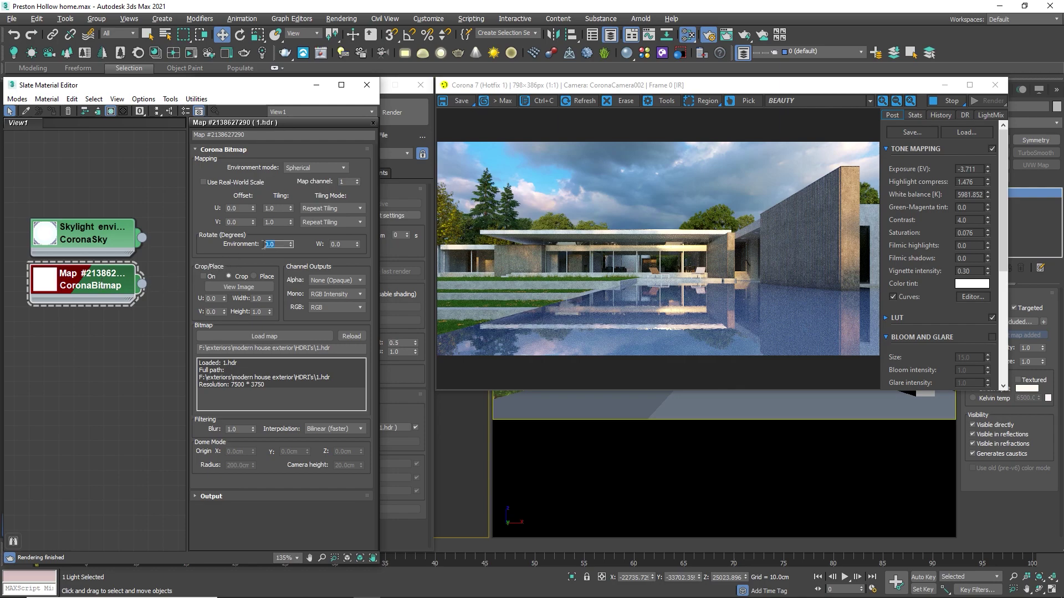
text(30)
key(Return)
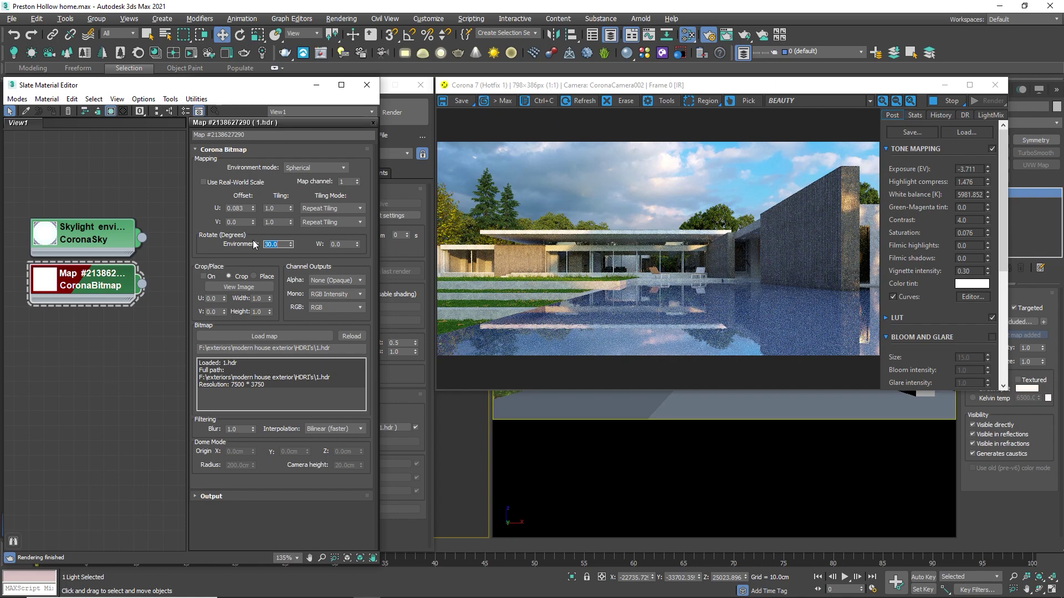
click(98, 285)
shift+drag(95, 297, 92, 336)
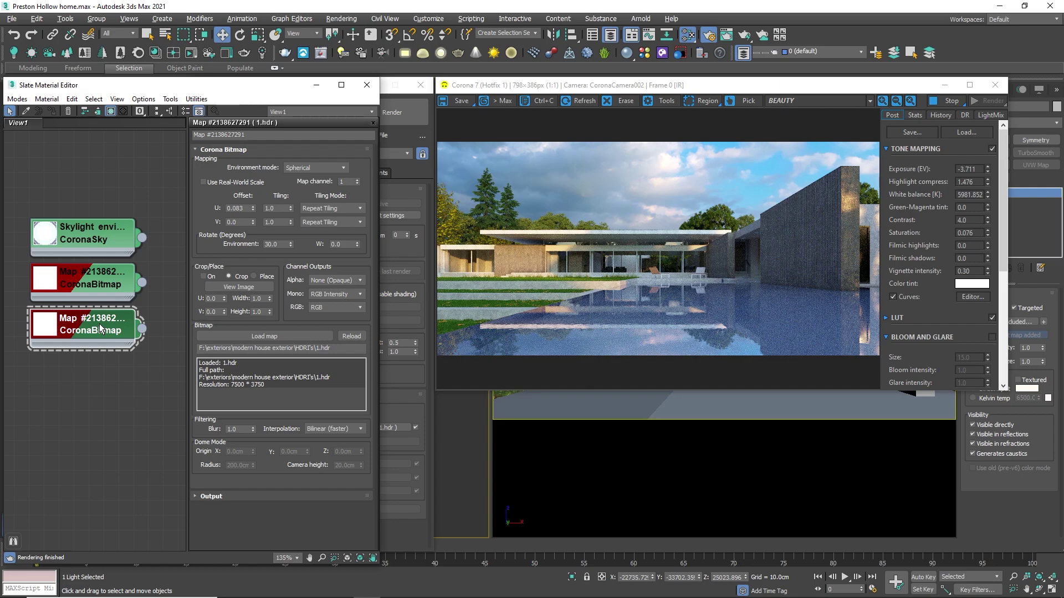
Load 2.hdr into the copied bitmap and link it to the Single map environment as an instance.
click(224, 335)
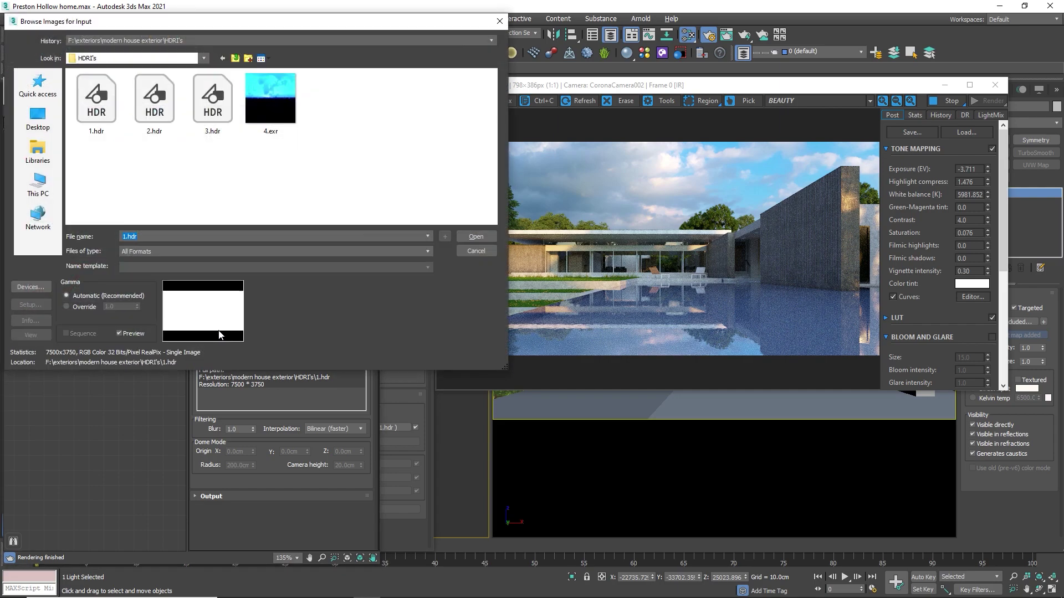
click(156, 105)
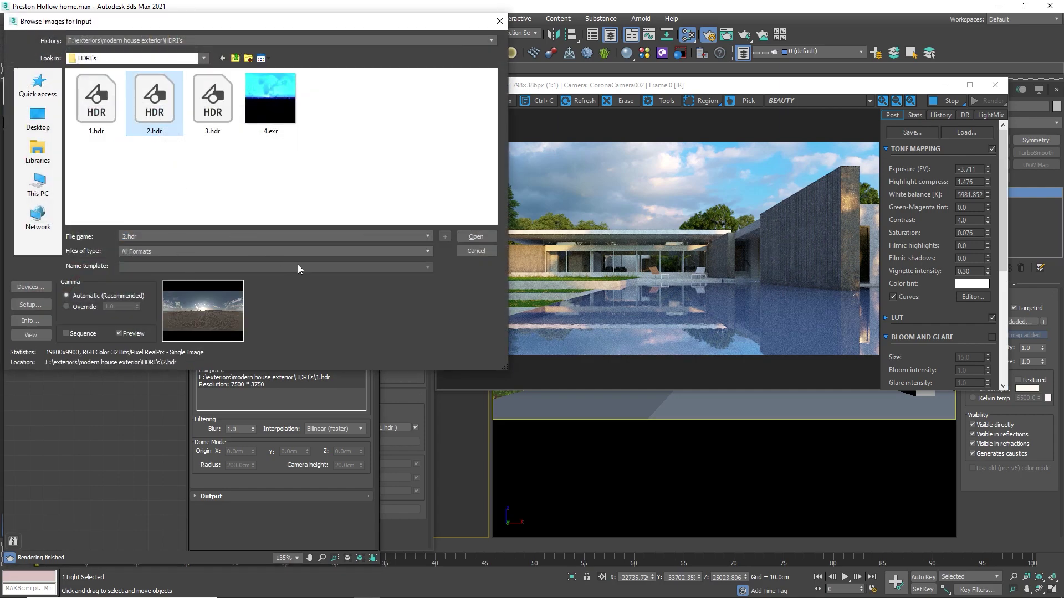
click(476, 237)
key(Return)
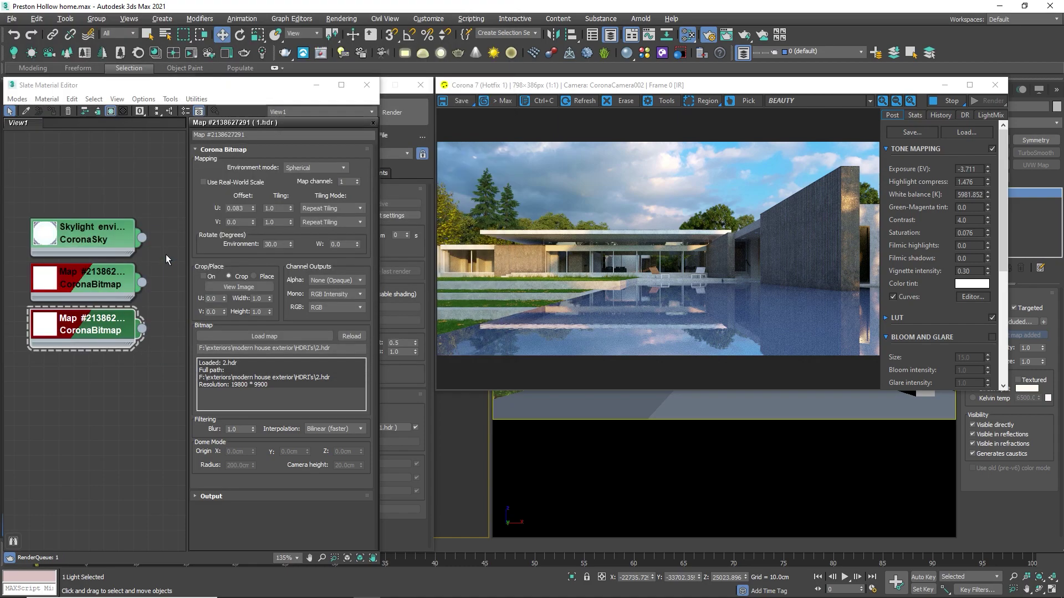
drag(390, 432, 387, 429)
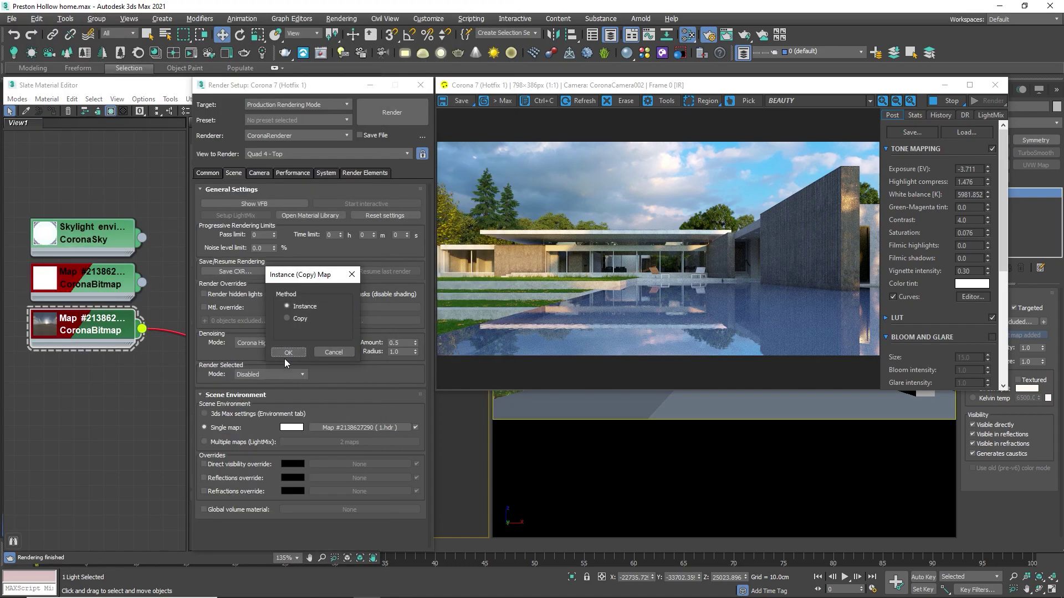
click(280, 353)
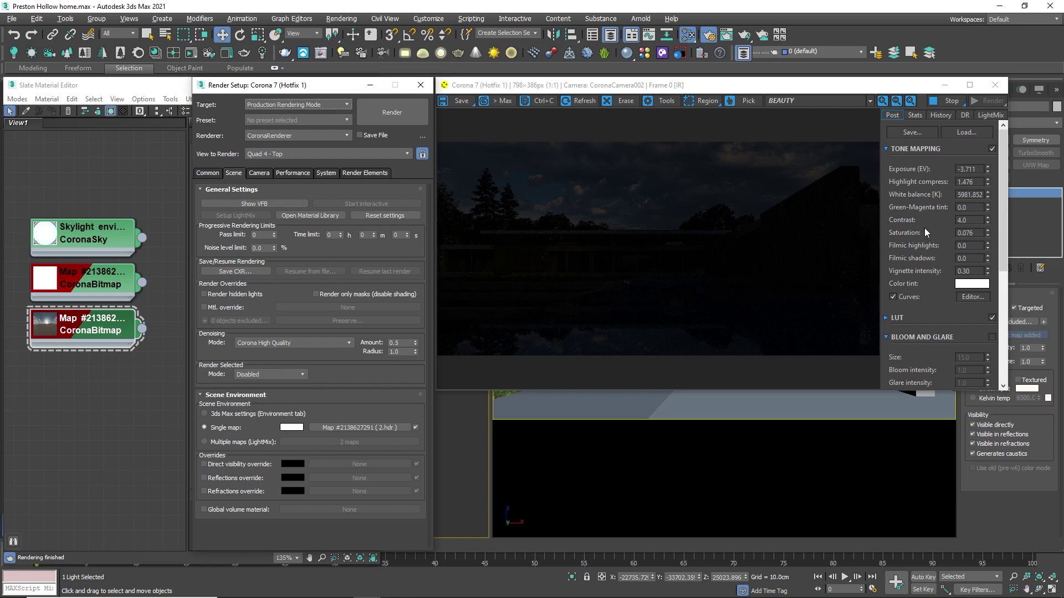
Set the VFB Exposure (EV) to 1.0 and select the 2.hdr node's environment rotation value.
drag(982, 174, 958, 174)
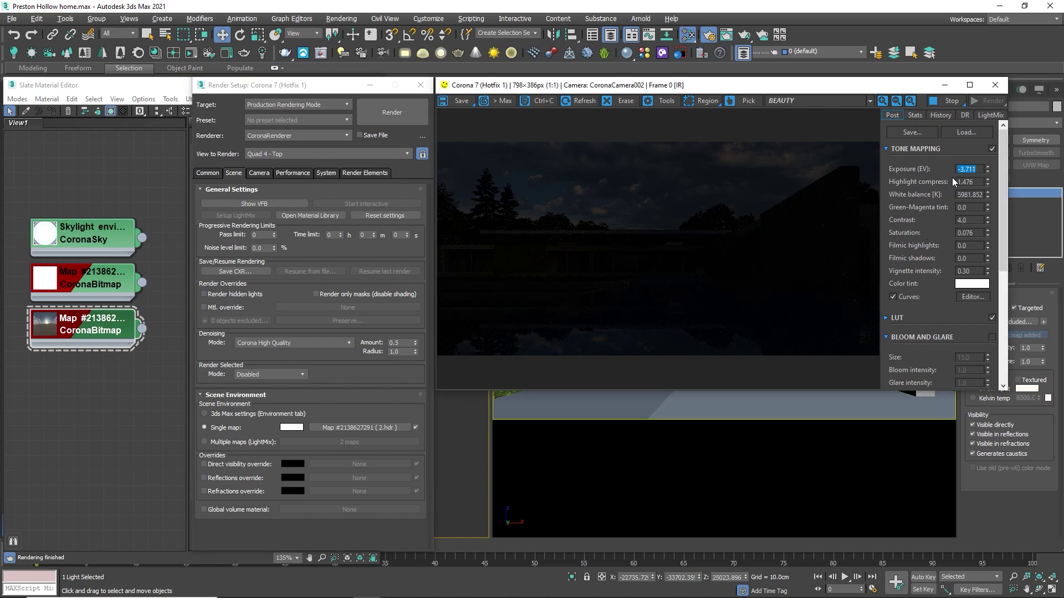
text(0)
key(Return)
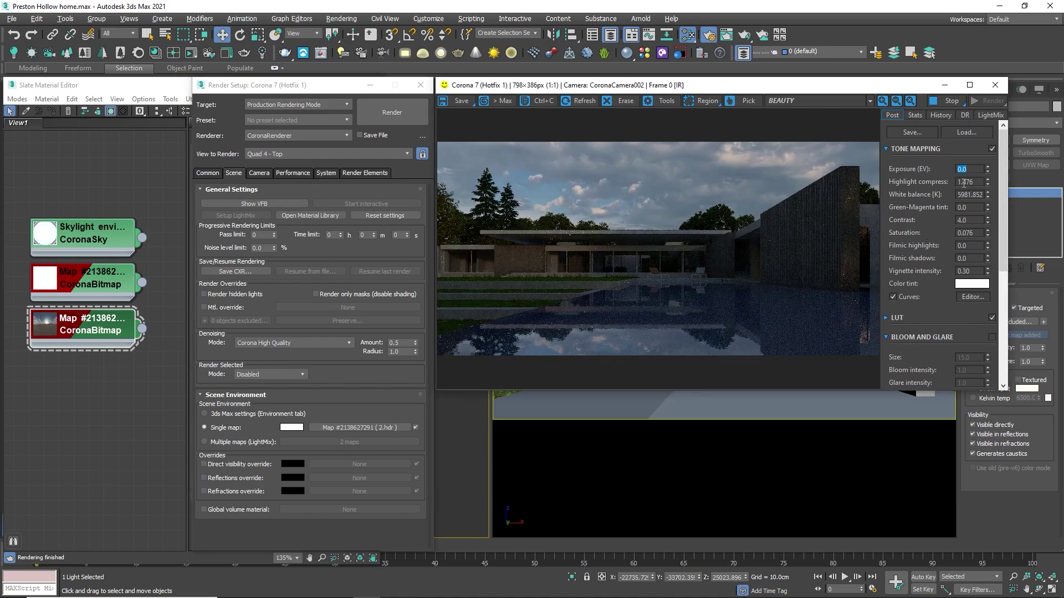
text(1)
key(Return)
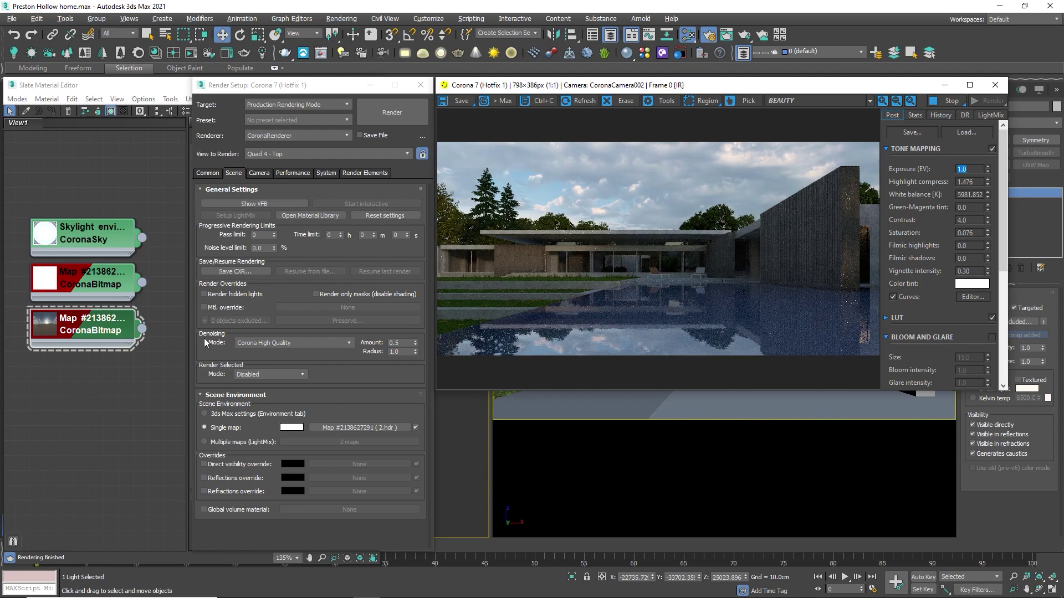
double_click(93, 327)
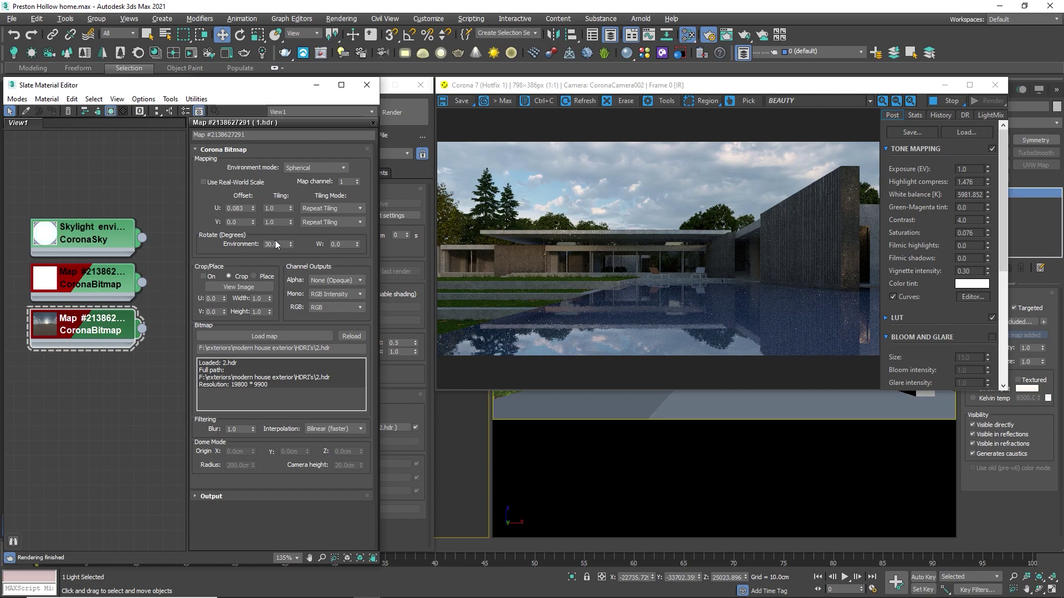
drag(284, 247, 252, 246)
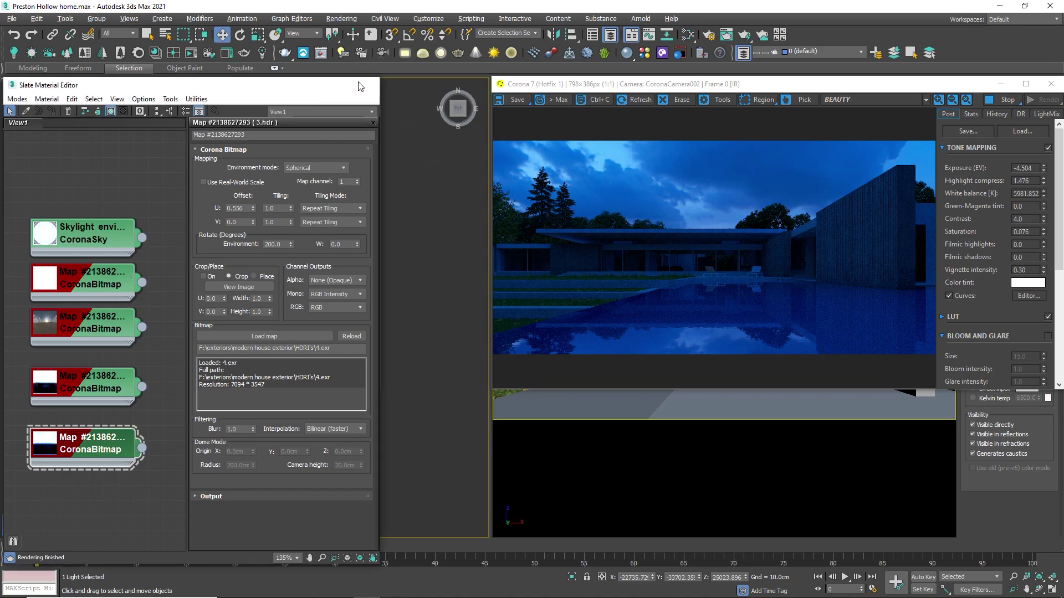
Close the material editor and Environment dialog, and move the render window left.
click(359, 86)
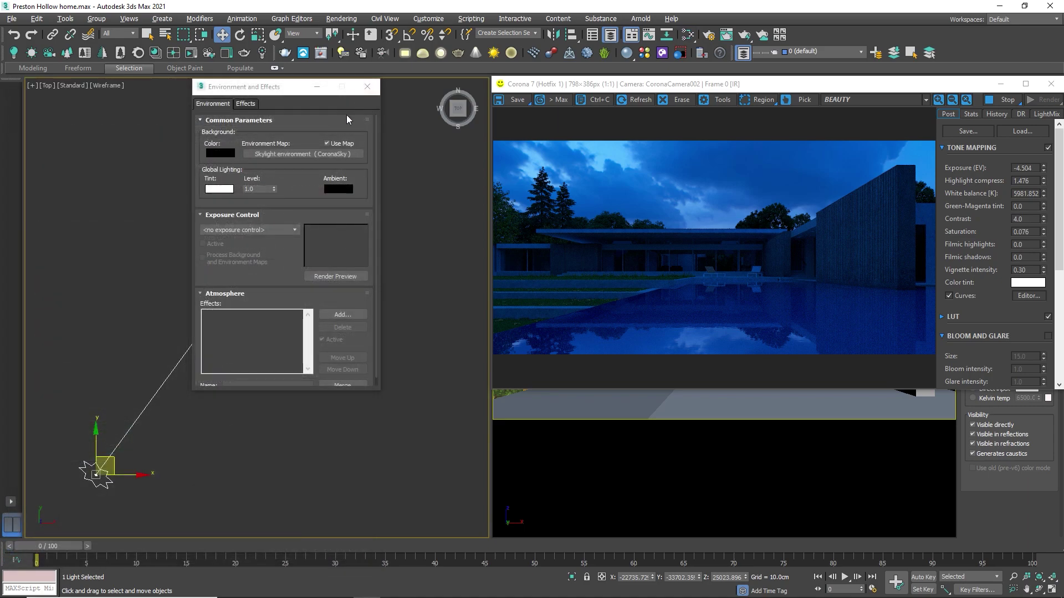
click(368, 85)
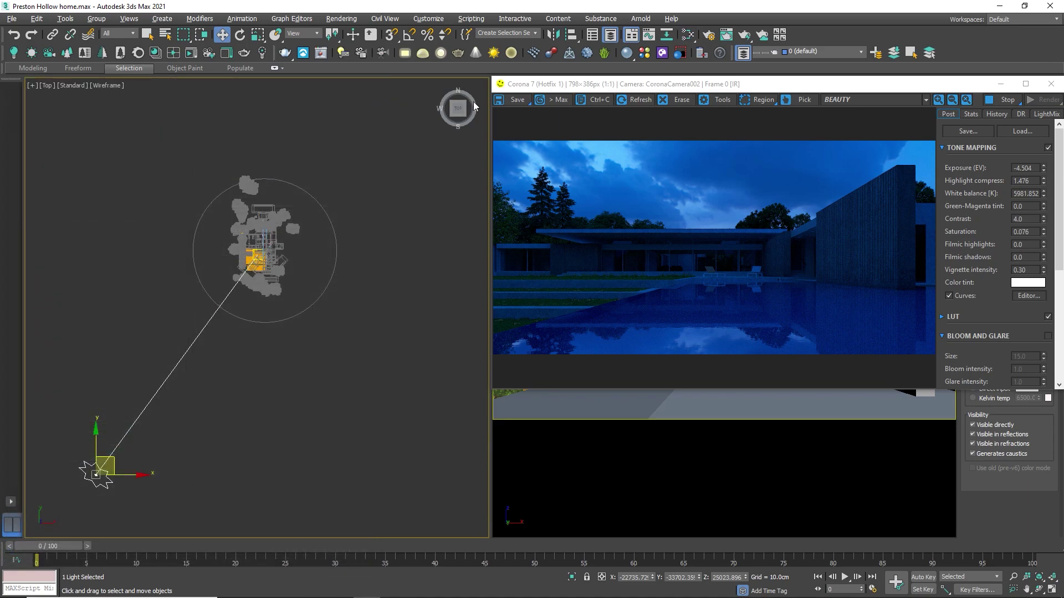
click(550, 88)
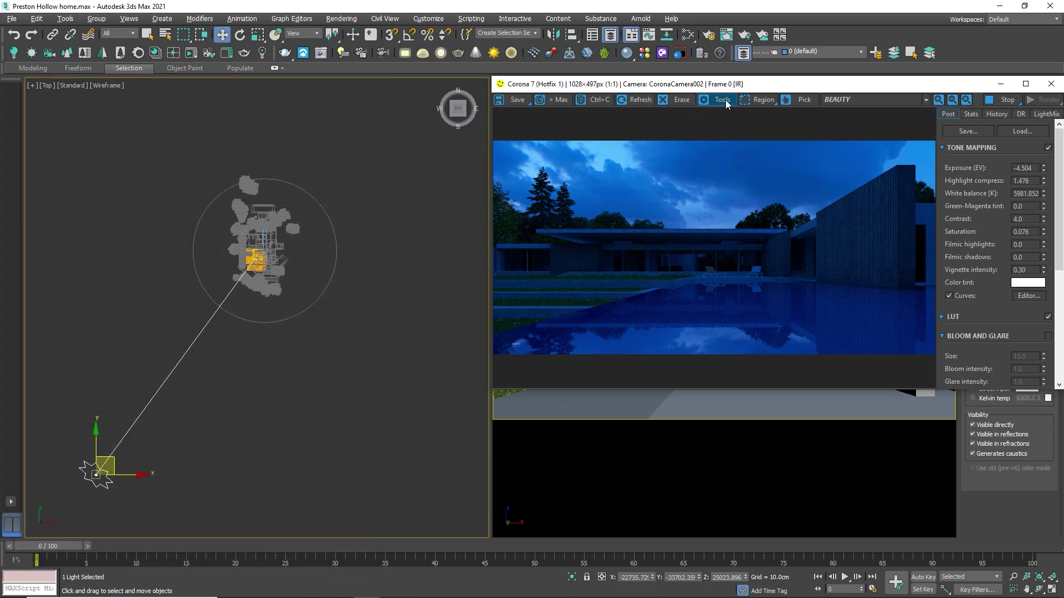
drag(734, 86, 624, 88)
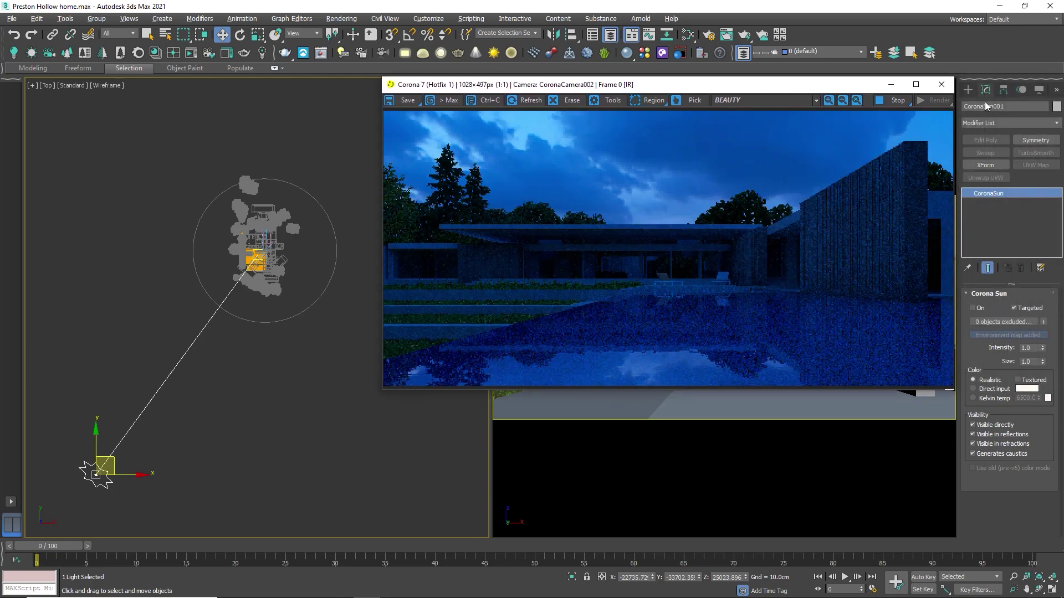
Draw a CoronaLight sphere inside the house in the Top view.
click(968, 89)
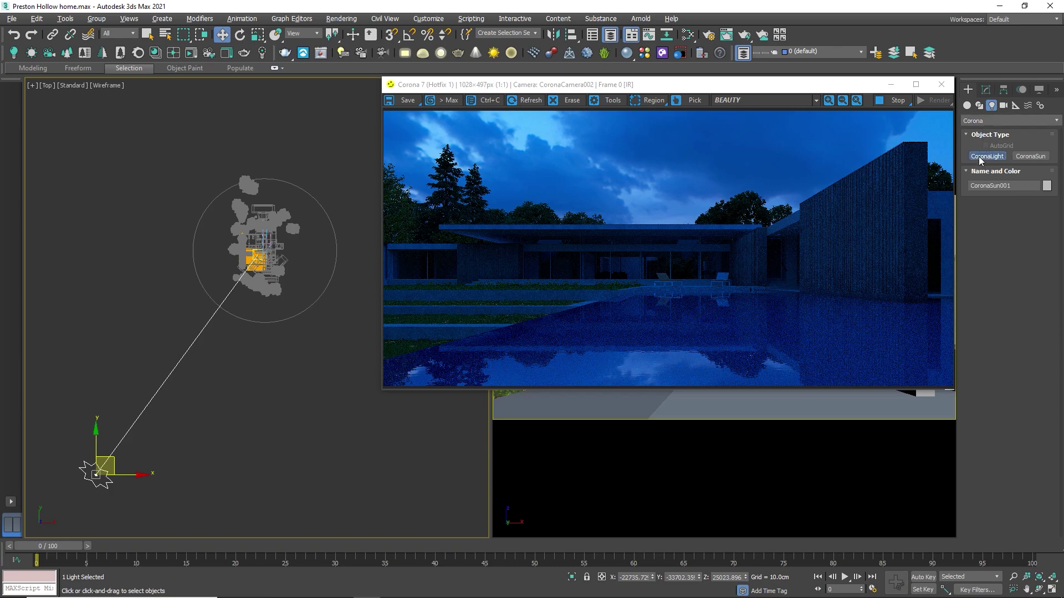
click(987, 156)
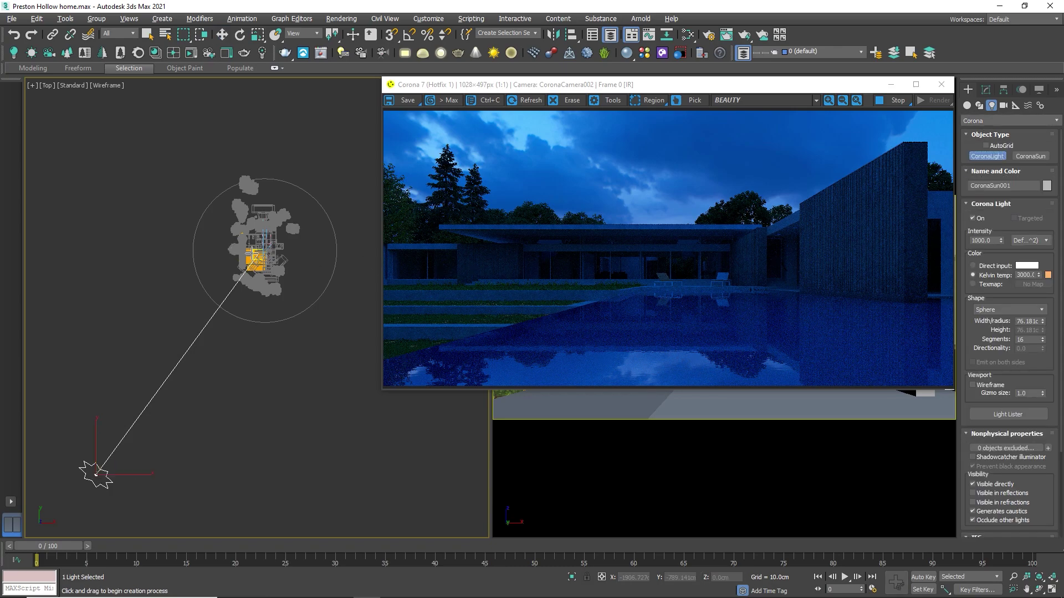
scroll(321, 267, up, 10)
scroll(321, 266, up, 6)
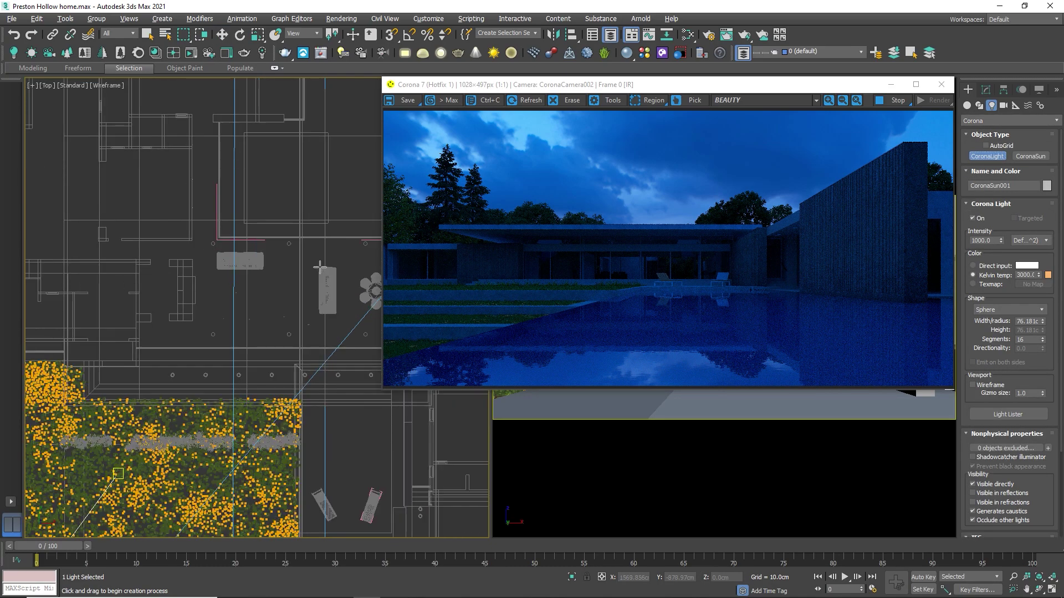
drag(191, 327, 211, 307)
key(w)
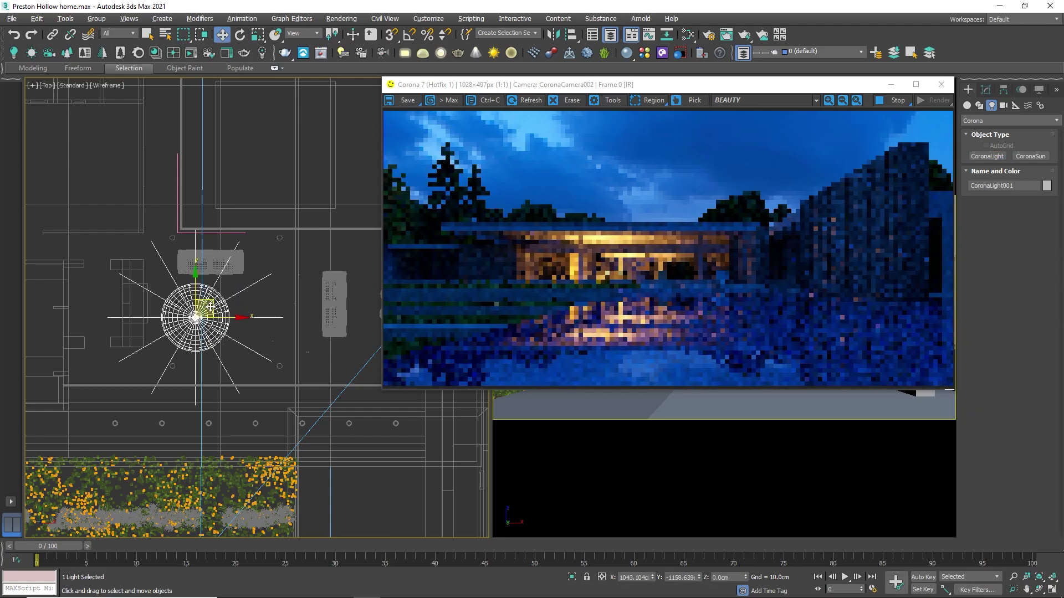
Enable Visible in refractions for the new sphere light.
click(986, 89)
scroll(993, 300, down, 5)
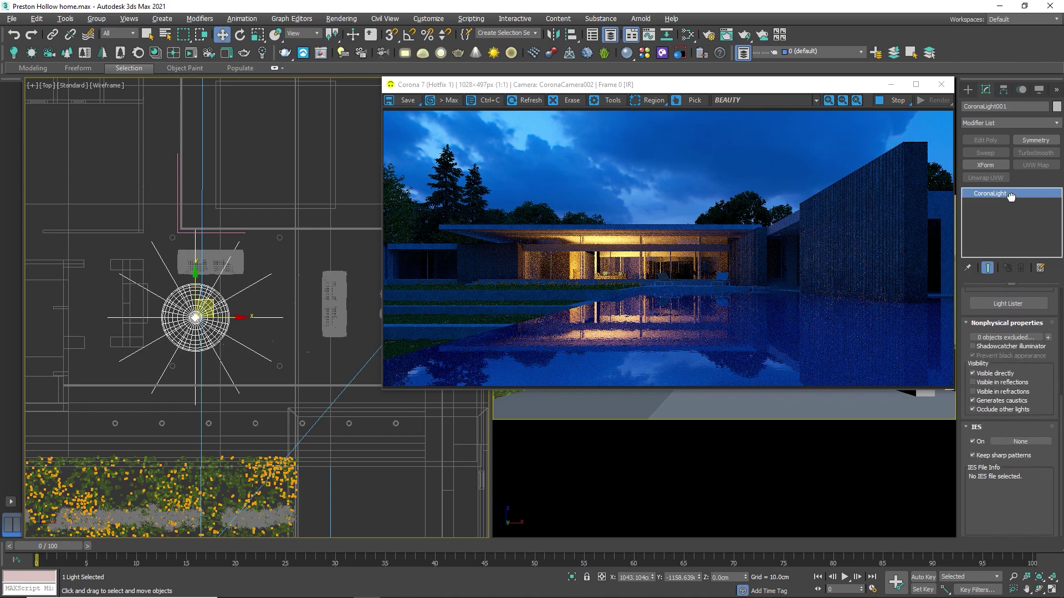
click(995, 393)
Clone the CoronaLight as an instance into another room of the house plan in the Top viewport.
scroll(229, 373, down, 3)
middle_drag(229, 372, 169, 380)
mouse_move(190, 346)
shift+mouse_down()
mouse_move(271, 345)
mouse_move(252, 343)
shift+mouse_up()
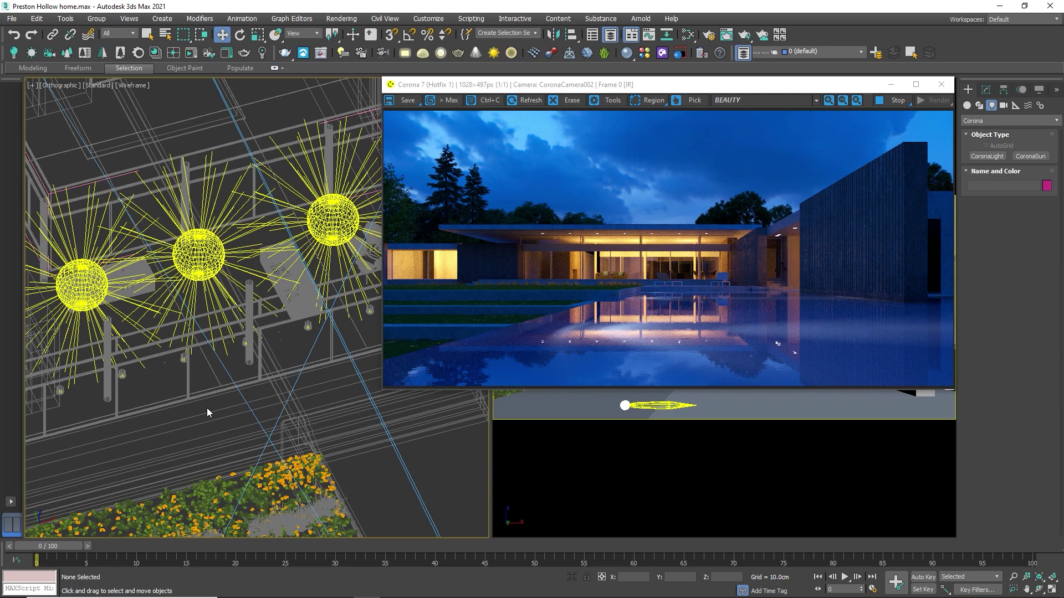
Stop the interactive render, close the frame buffer, and place Render Setup beside the Slate Material Editor.
click(895, 101)
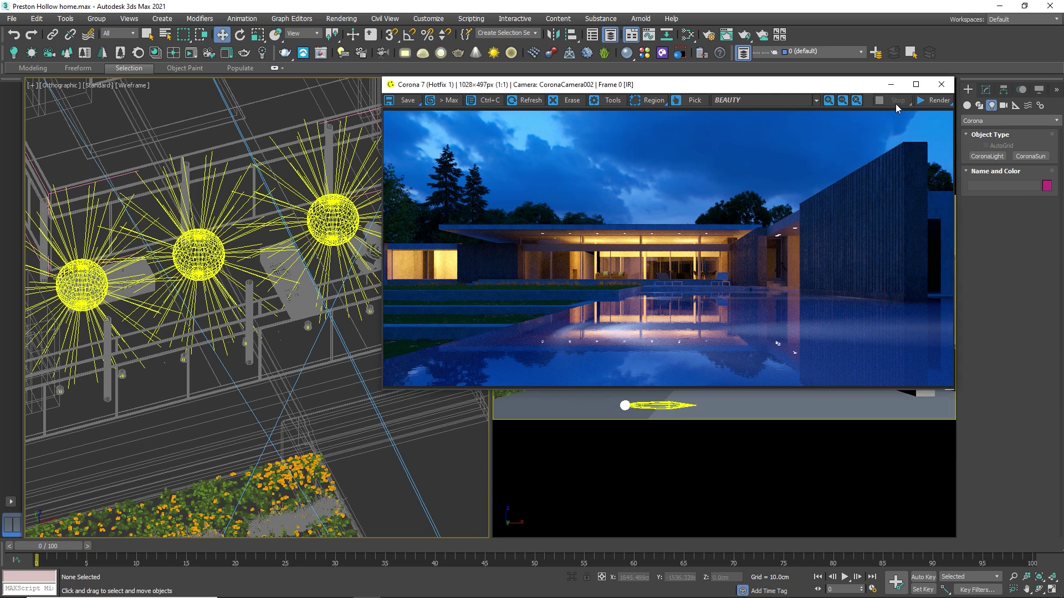
click(941, 85)
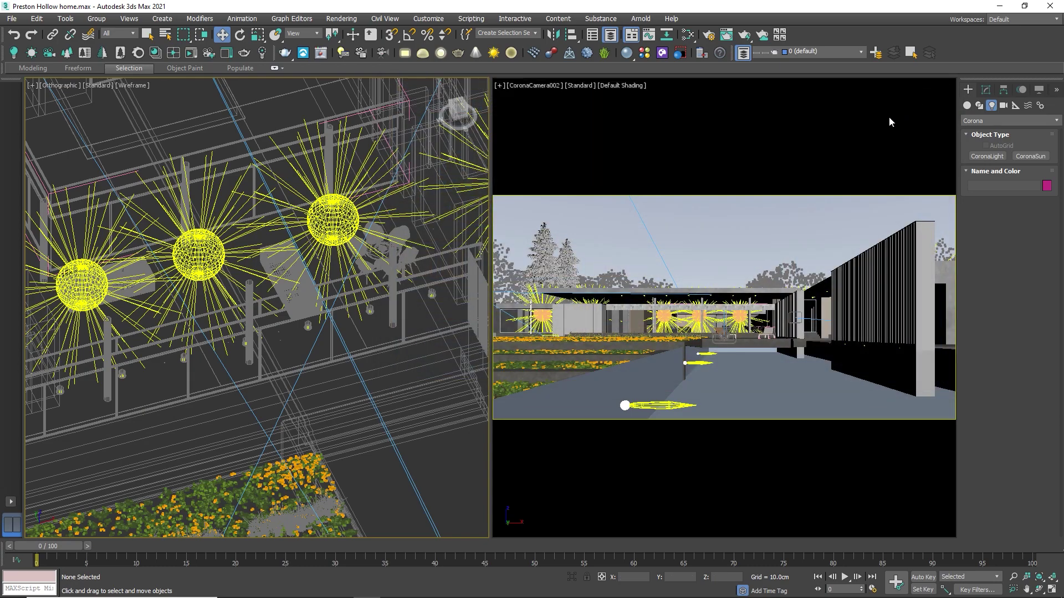
click(710, 35)
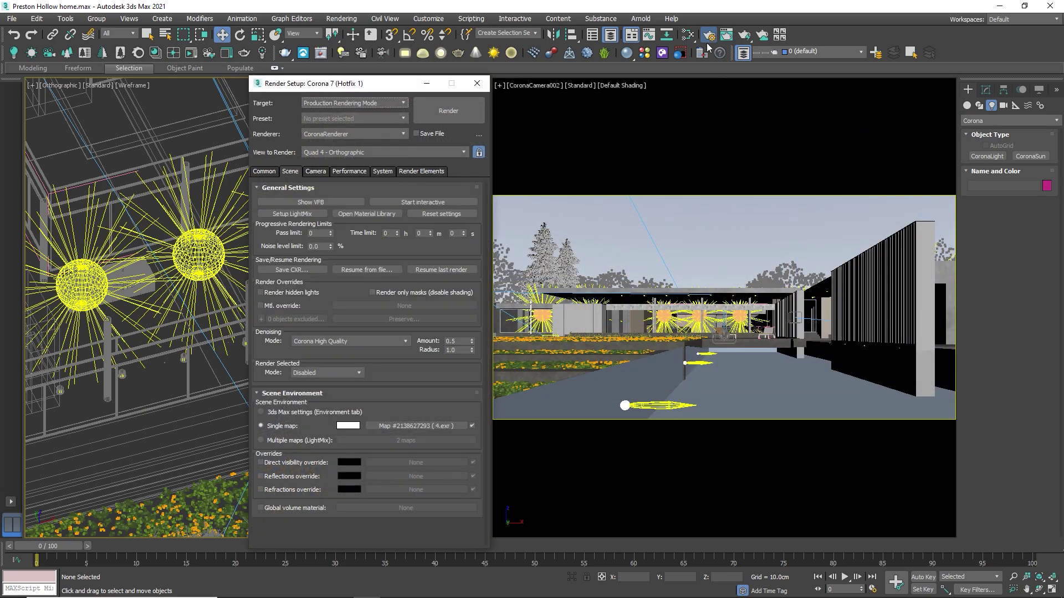
click(683, 36)
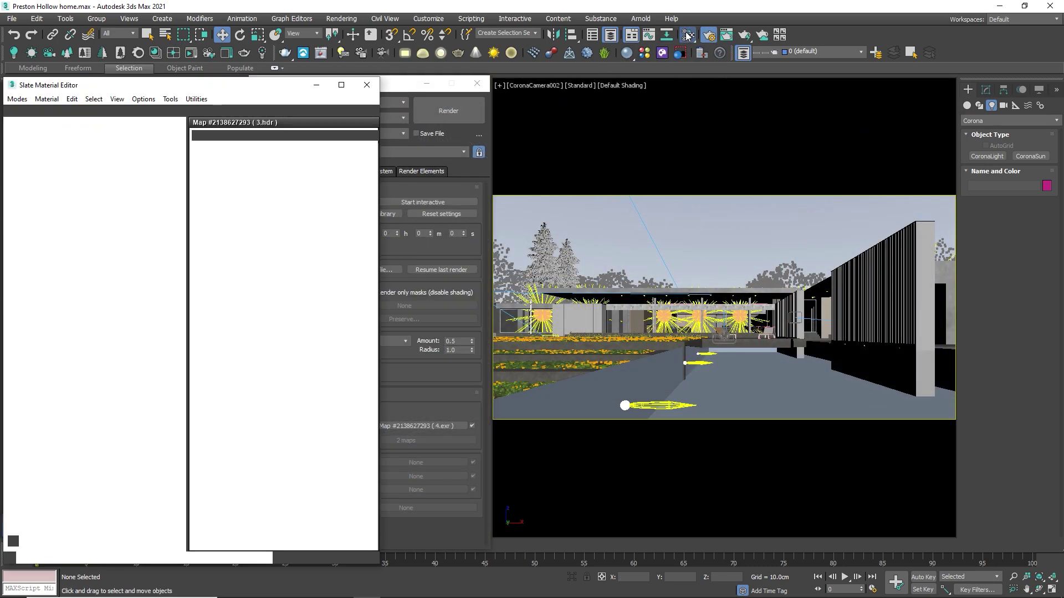
drag(410, 88, 537, 89)
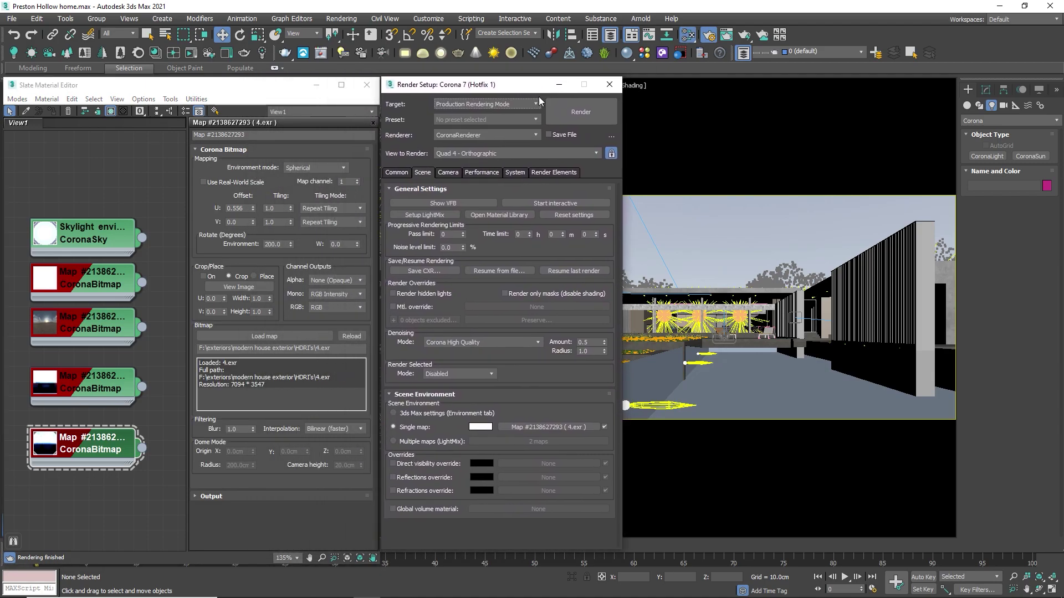
Set the scene environment to Multiple maps (LightMix) with a map count of 5.
click(415, 443)
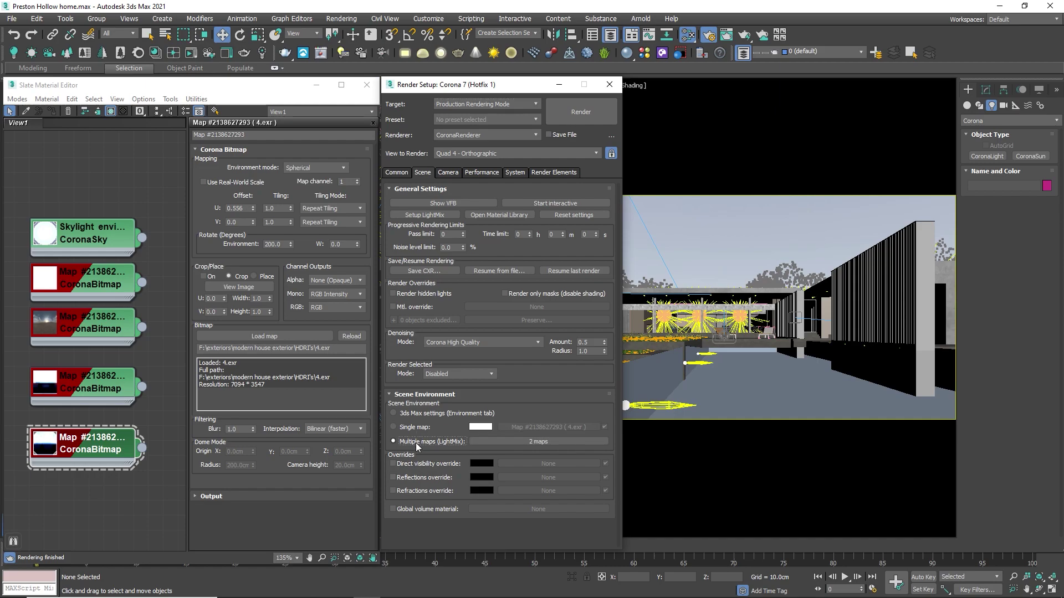
click(496, 443)
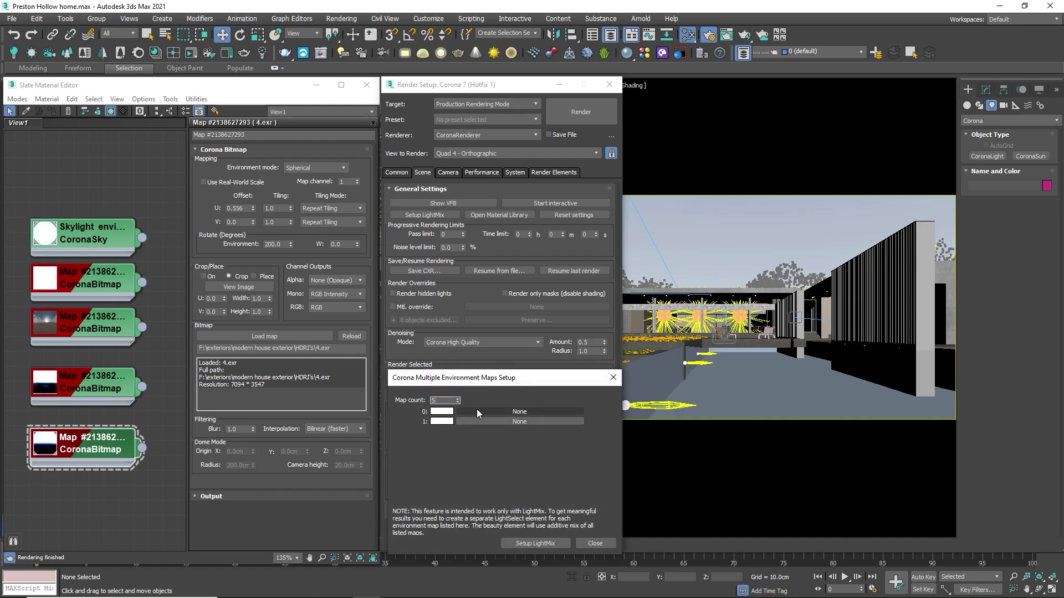
text(5)
key(Return)
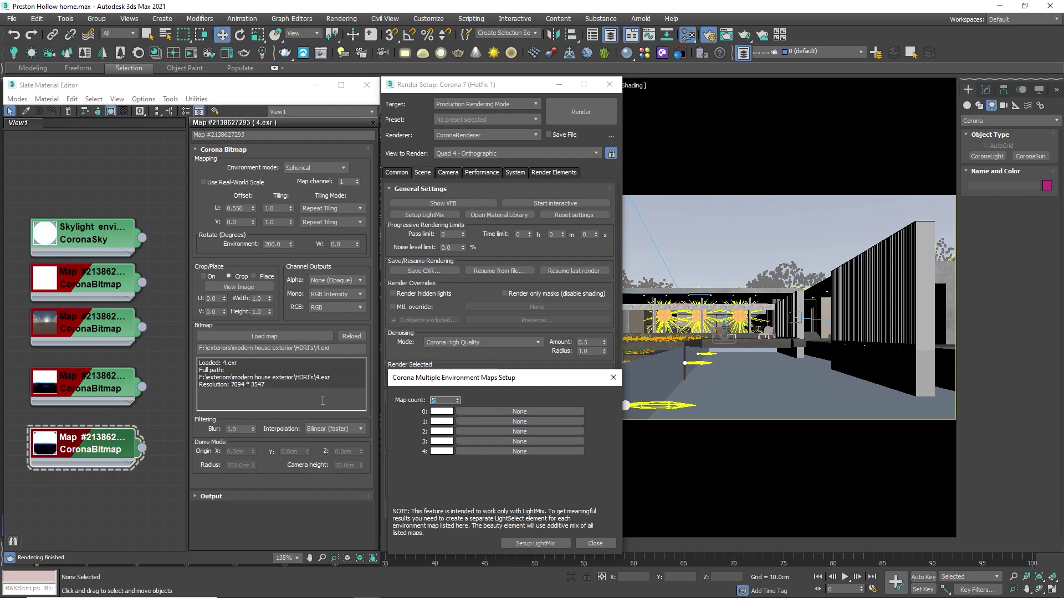
Wire the Corona sky, 1.hdr and 2.hdr nodes into the environment slots as instances.
drag(142, 238, 520, 415)
click(480, 501)
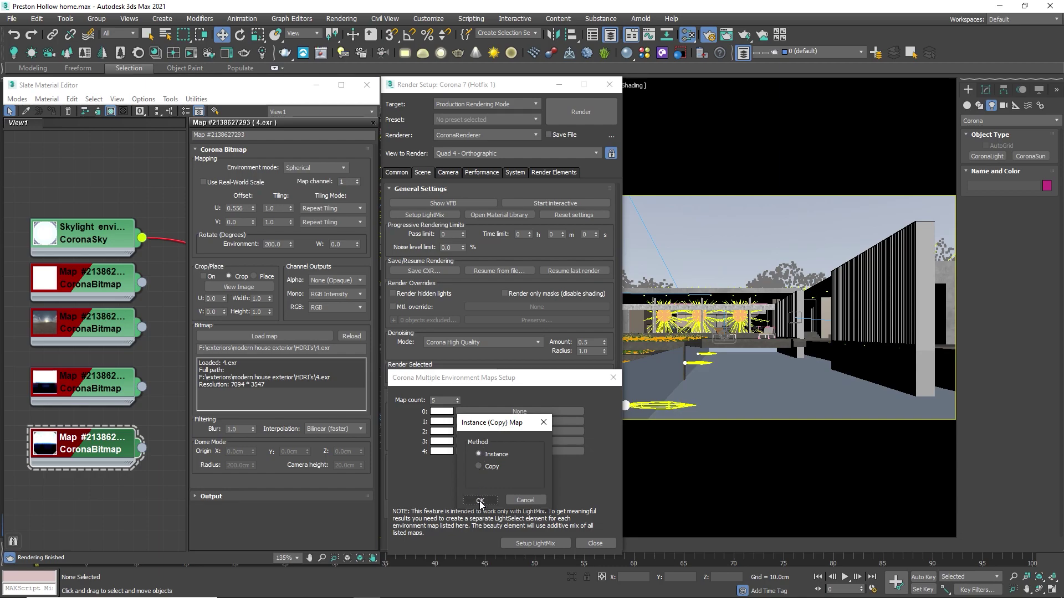
drag(142, 327, 520, 421)
click(480, 500)
drag(142, 282, 519, 431)
click(480, 500)
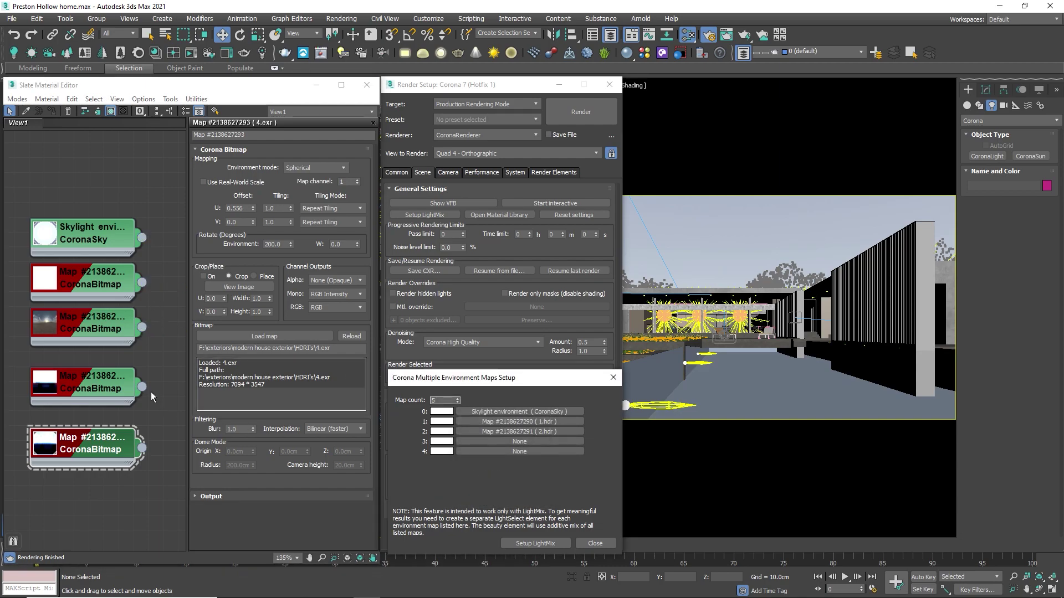
drag(142, 387, 520, 442)
Instance 3.hdr and 4.exr into slots 3 and 4, then close the Slate Material Editor.
click(480, 500)
drag(142, 448, 520, 451)
click(480, 500)
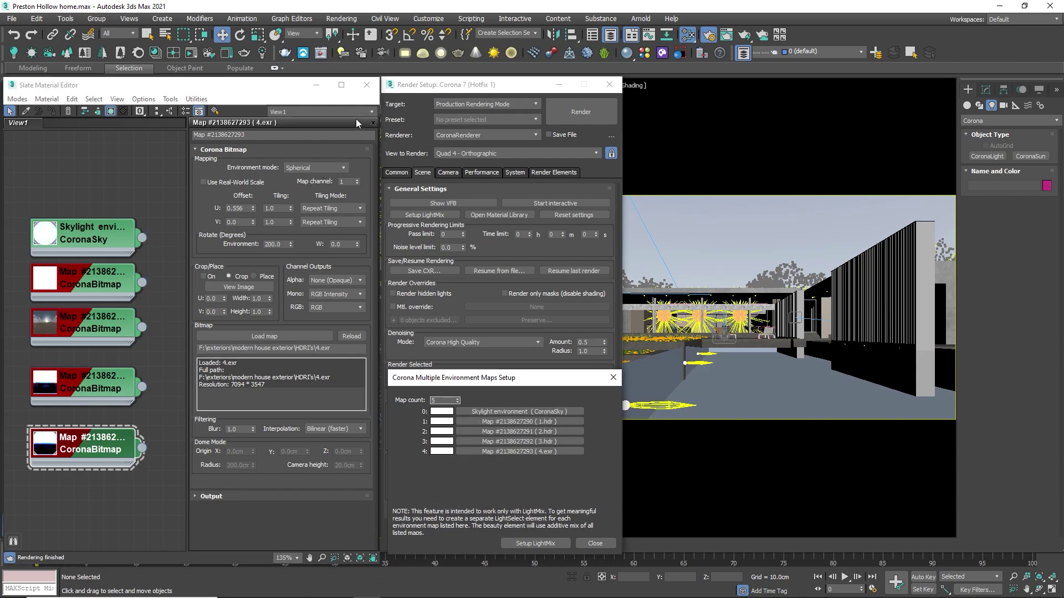
click(367, 84)
Select CoronaSun001 and switch it on in the Modify panel.
scroll(247, 399, down, 10)
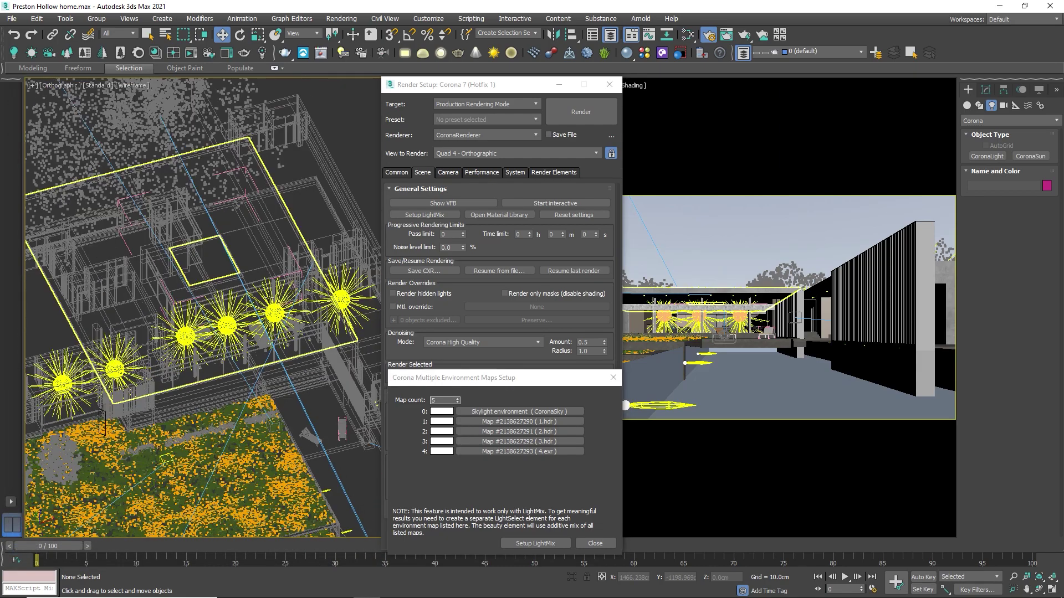
click(130, 436)
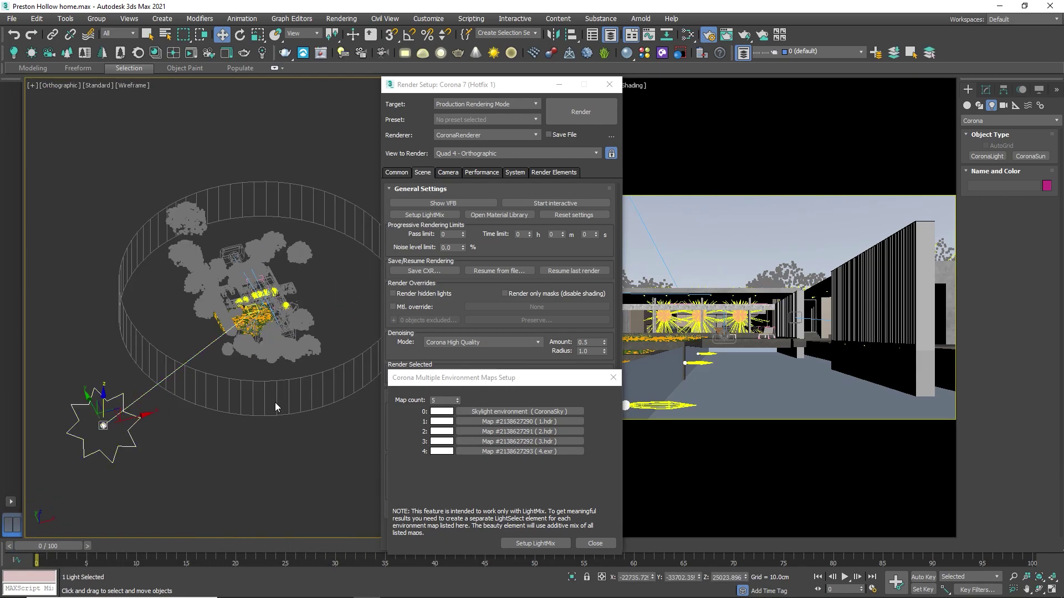
click(986, 90)
click(977, 308)
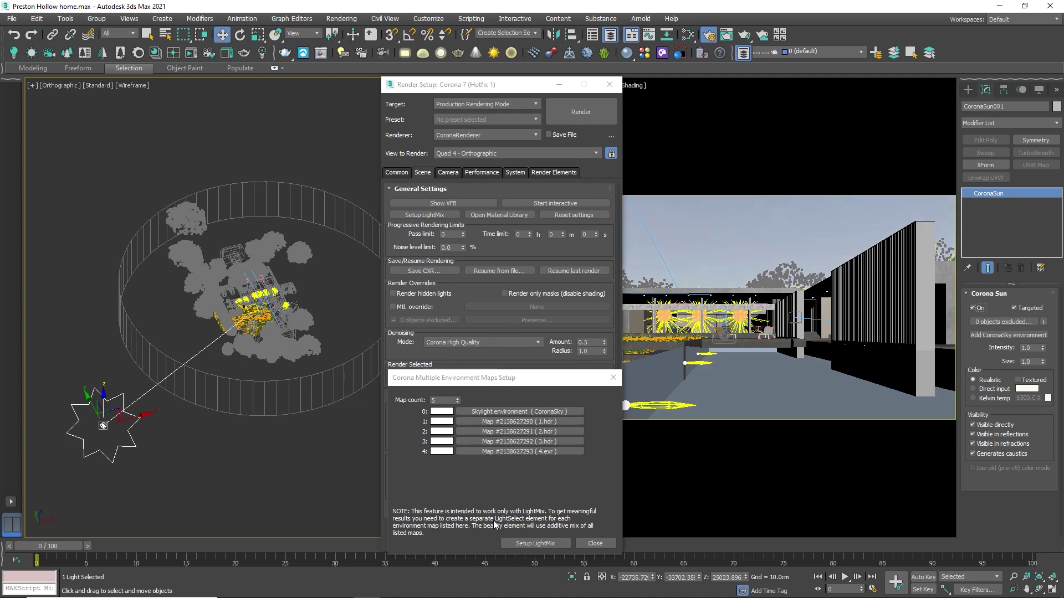
click(510, 544)
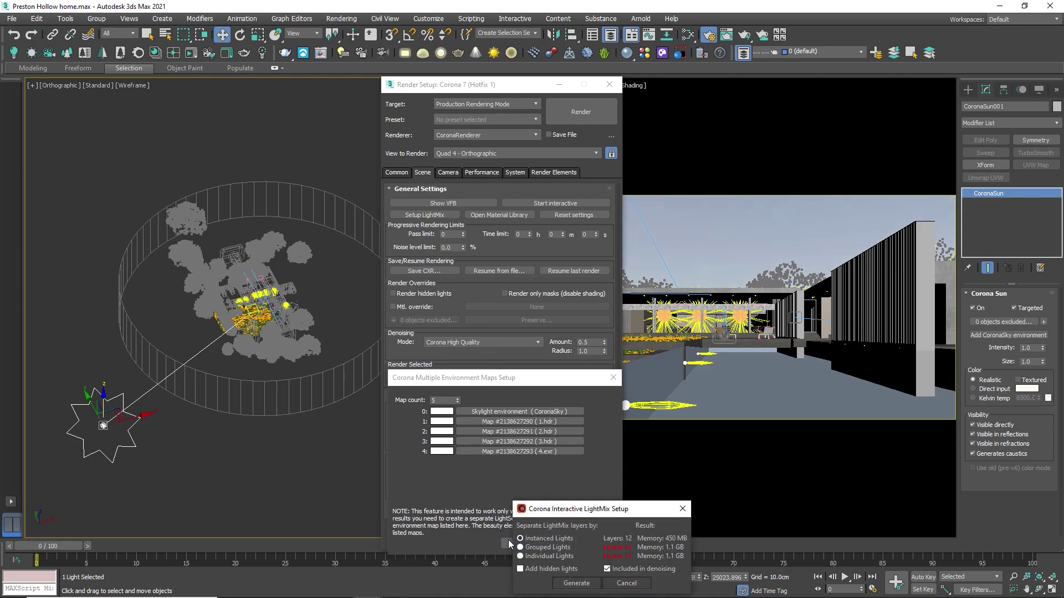
Generate LightMix render elements for the lights, sun and environment maps, and check the Render Elements list.
drag(540, 508, 422, 463)
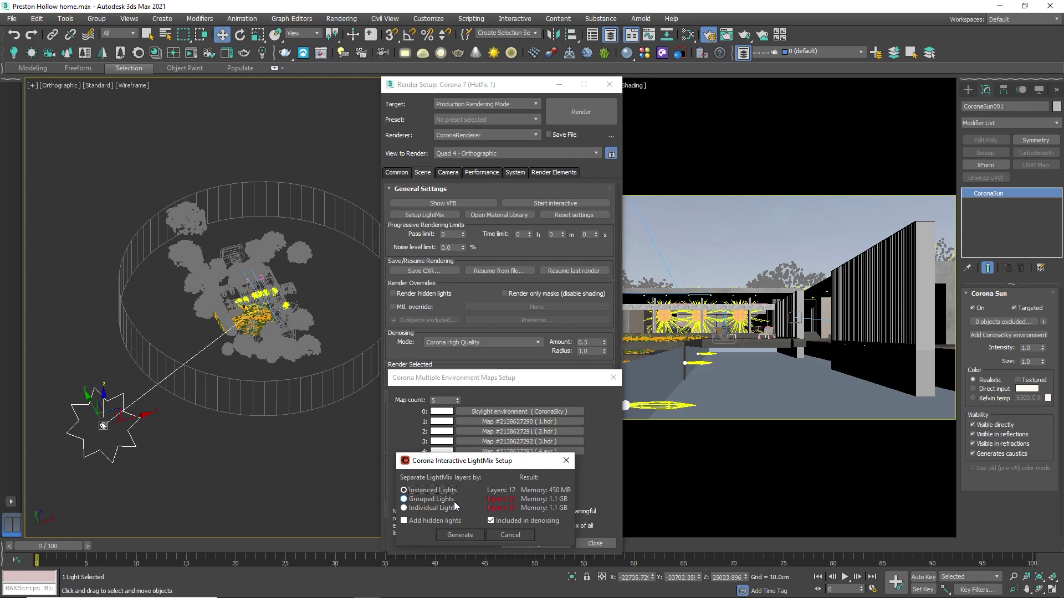
click(461, 536)
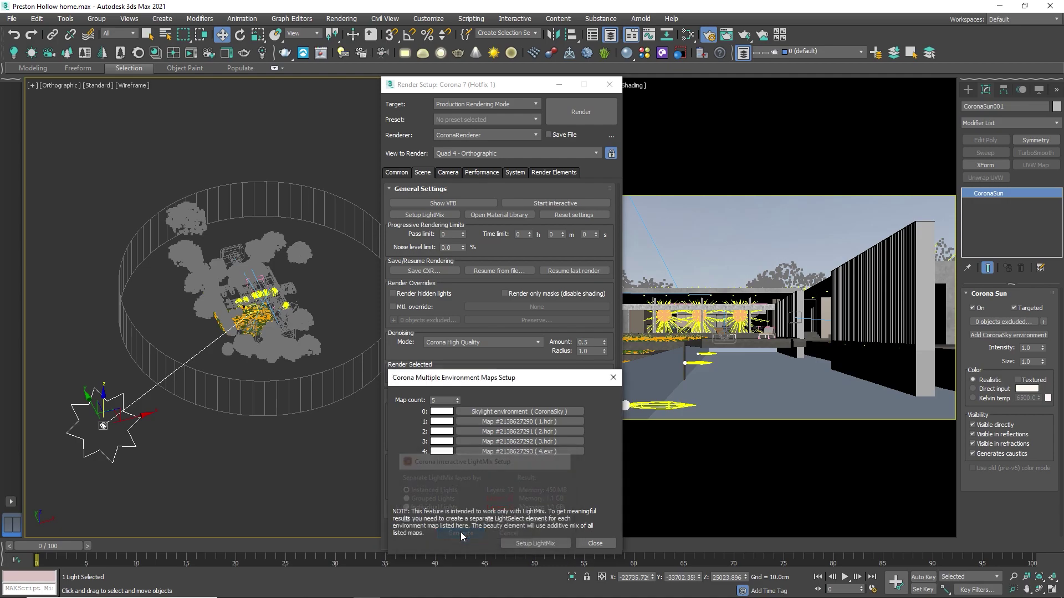
click(595, 543)
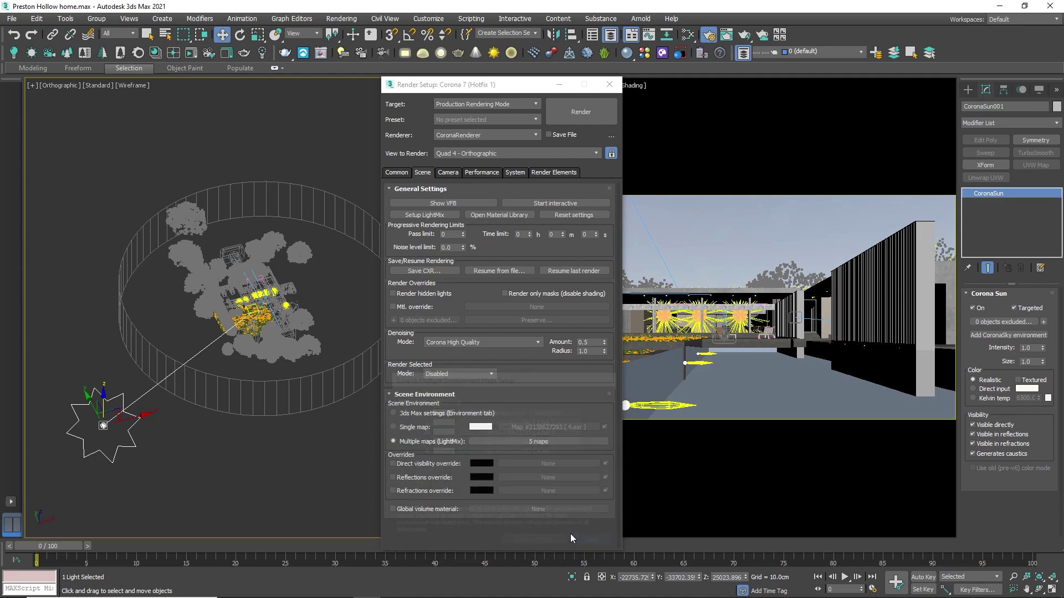
click(552, 172)
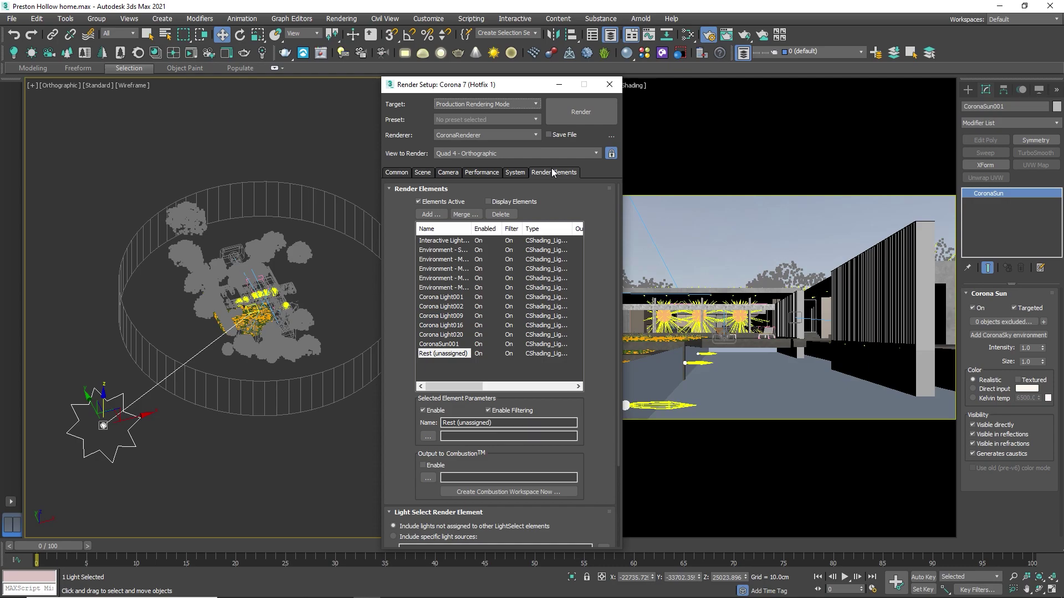
click(399, 174)
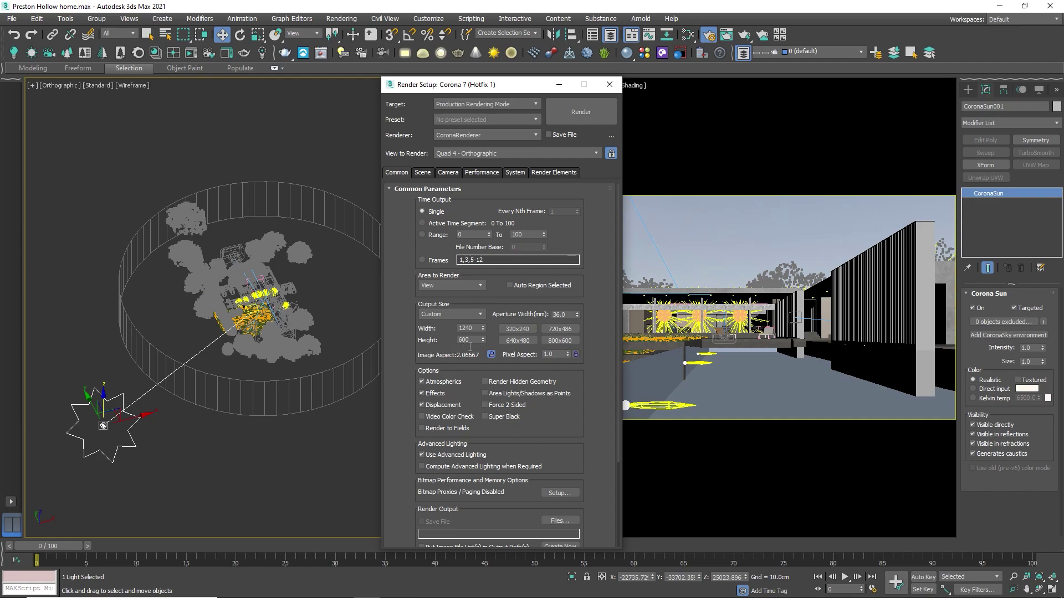
Change the output height to 1400 for a 2893×1400 render.
double_click(460, 340)
text(1400)
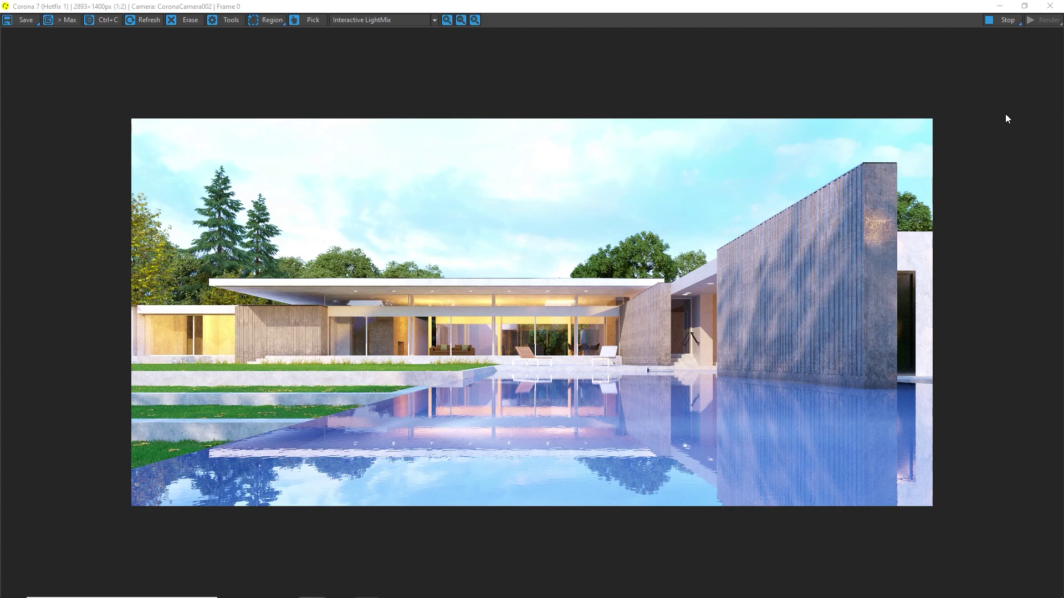
Switch off all five environment channels and Corona Lights 001, 002, 009, 016 and 020 in LightMix.
click(231, 20)
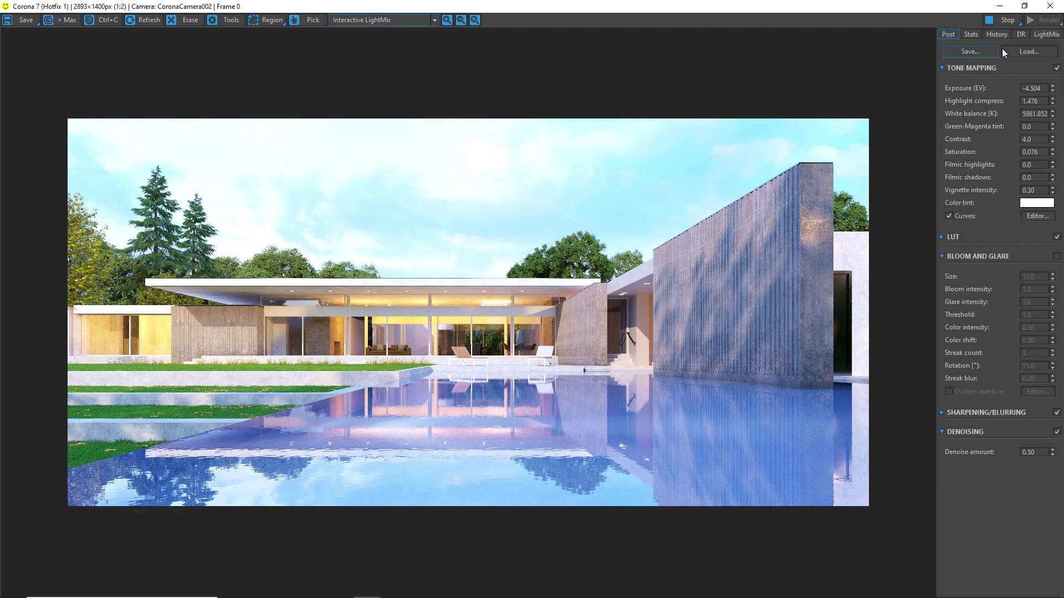
click(1037, 34)
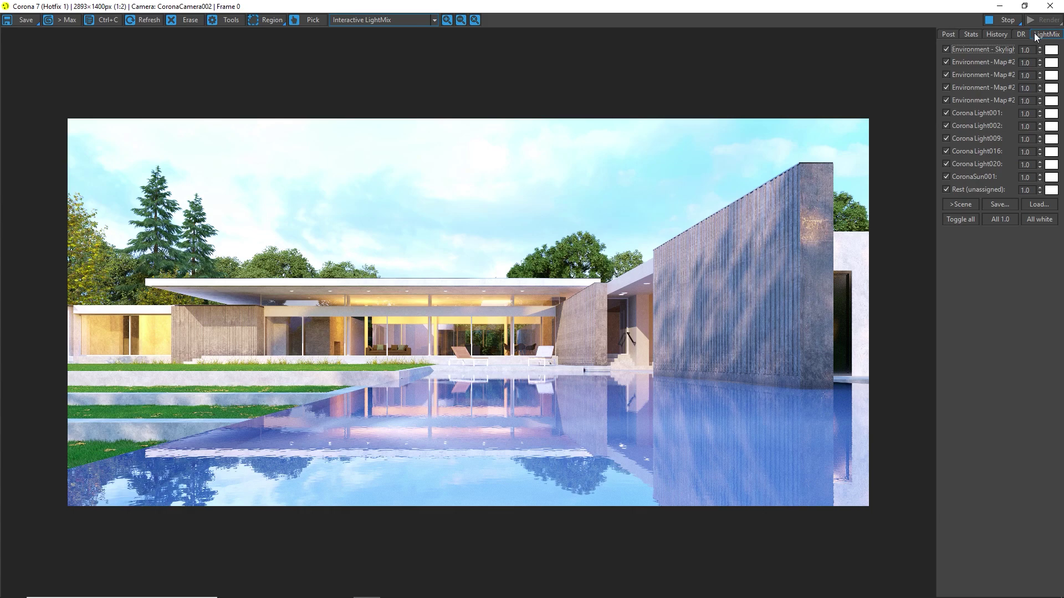
click(946, 50)
click(946, 62)
click(946, 75)
click(945, 87)
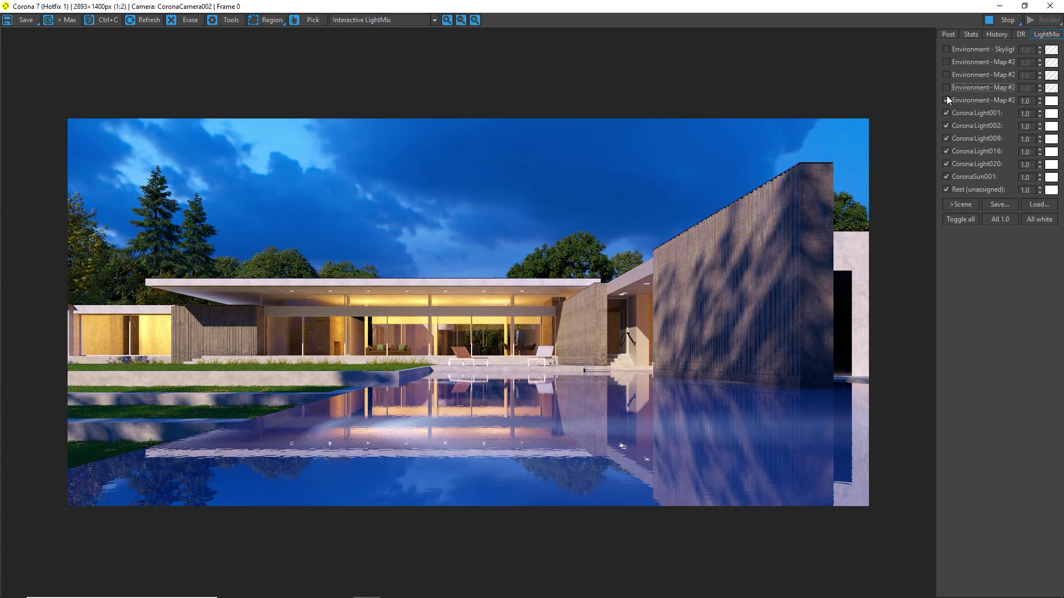
click(946, 100)
click(946, 113)
click(946, 126)
click(946, 138)
click(946, 151)
click(946, 164)
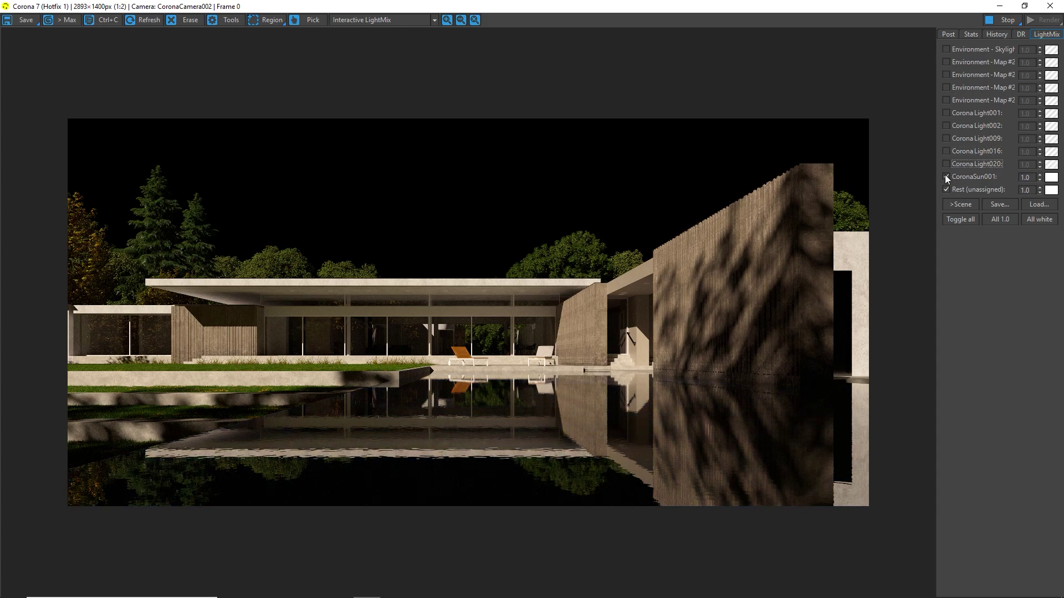
Re-enable the skylight environment and raise the exposure to brighten the daylight render.
click(946, 49)
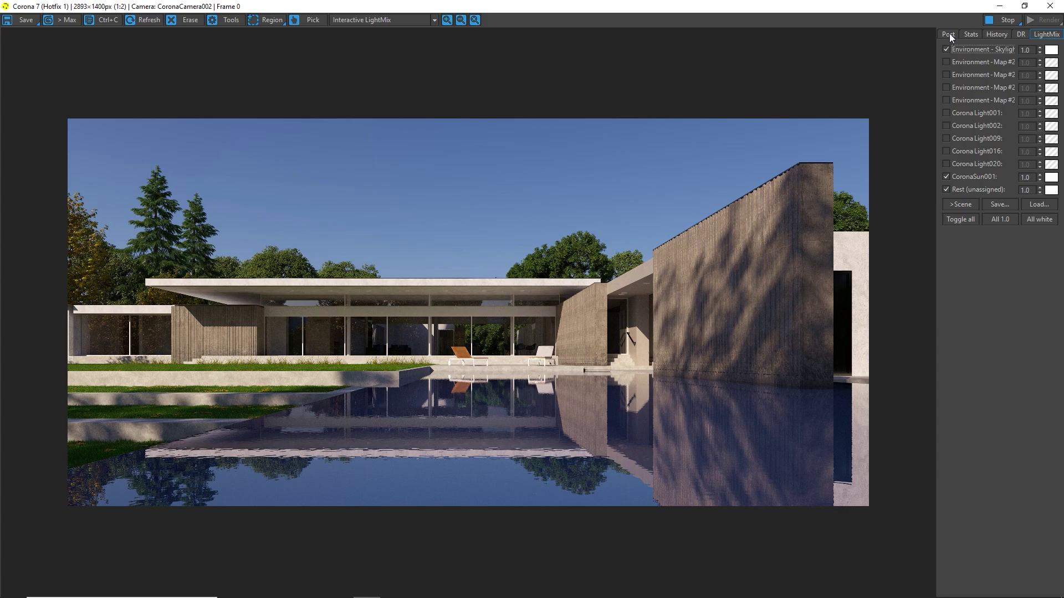
click(948, 34)
mouse_move(1053, 87)
mouse_down()
mouse_move(1041, 54)
mouse_move(1044, 70)
mouse_up()
click(1038, 37)
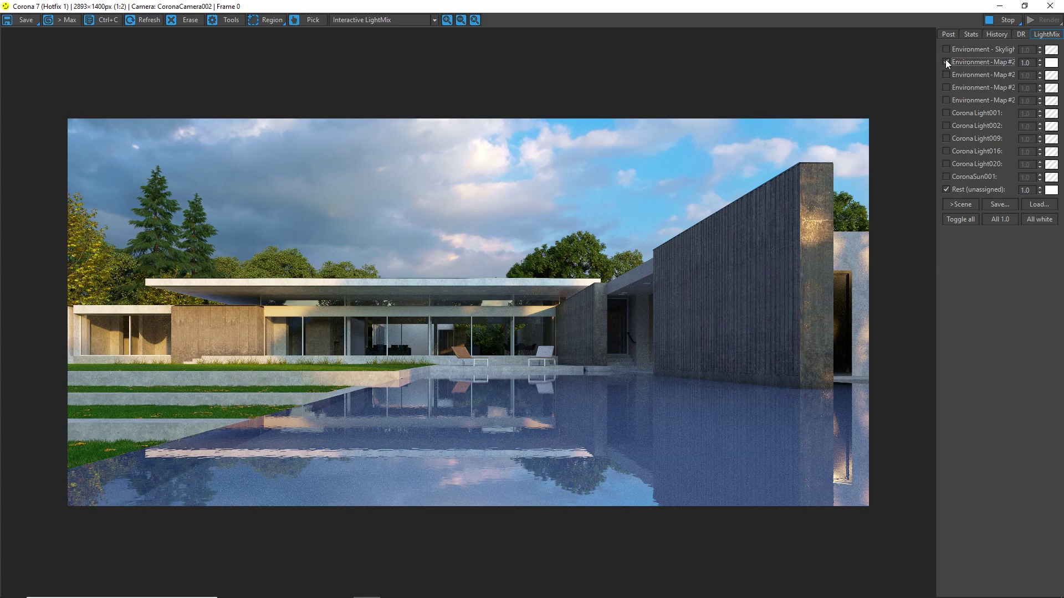
Swap to the next environment sky and try exposures of 4, 3 and 2.
click(946, 62)
click(946, 75)
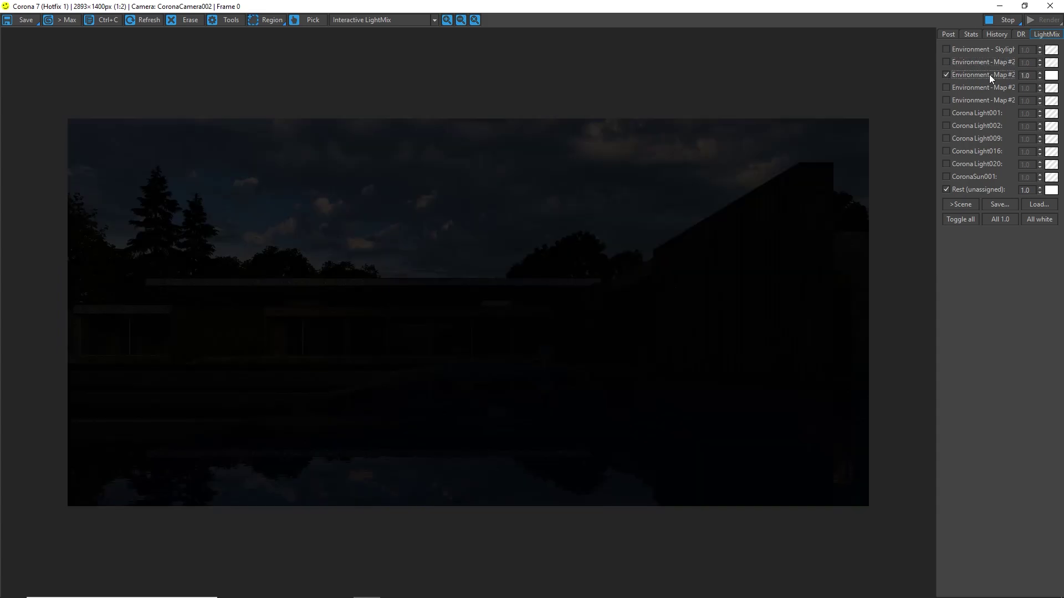
click(948, 34)
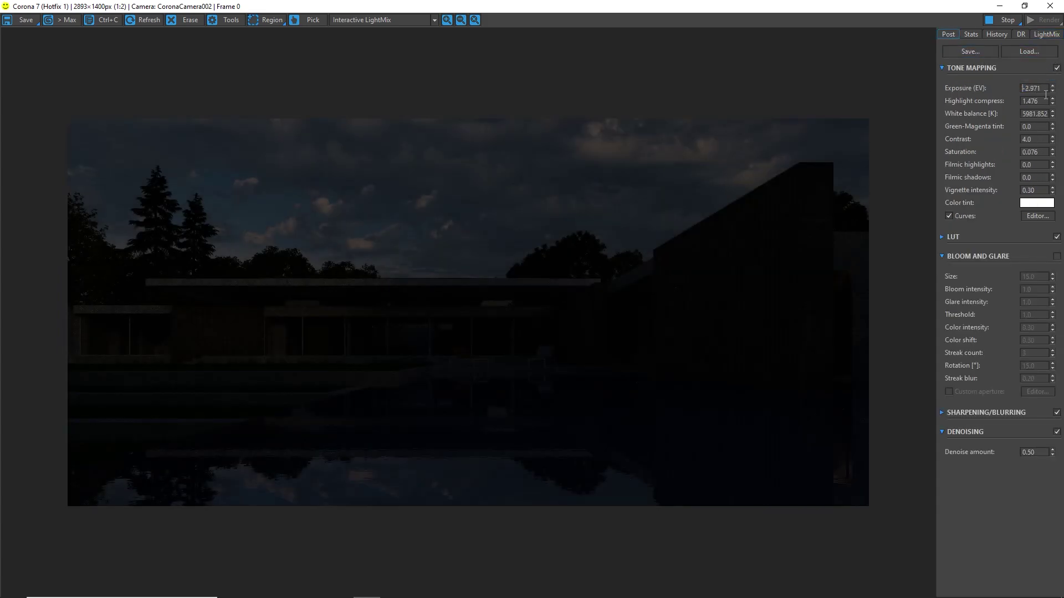
text(4)
key(Return)
text(3)
key(Return)
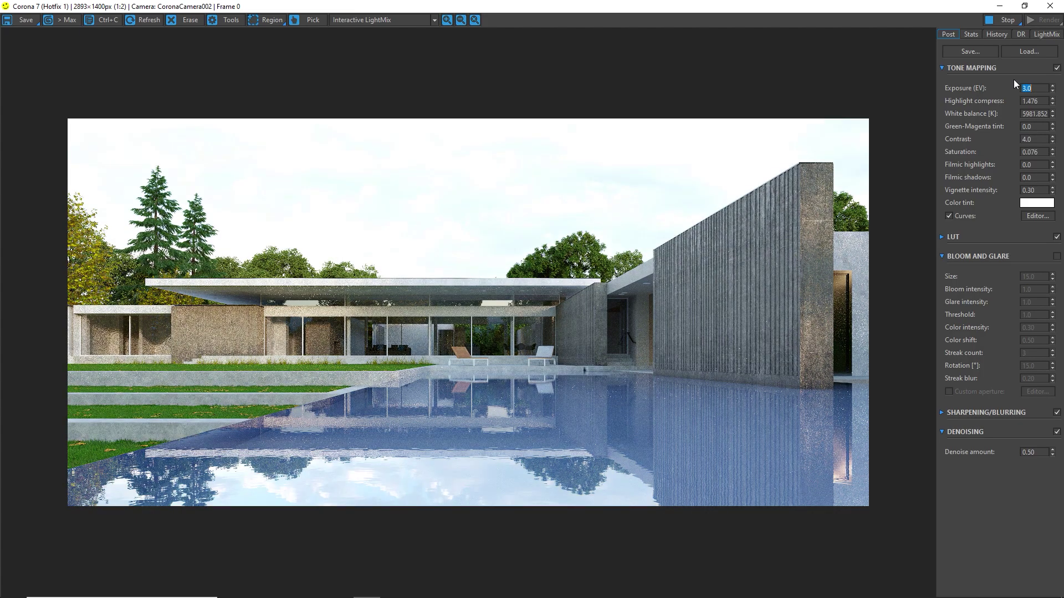
text(2)
key(Return)
click(1045, 34)
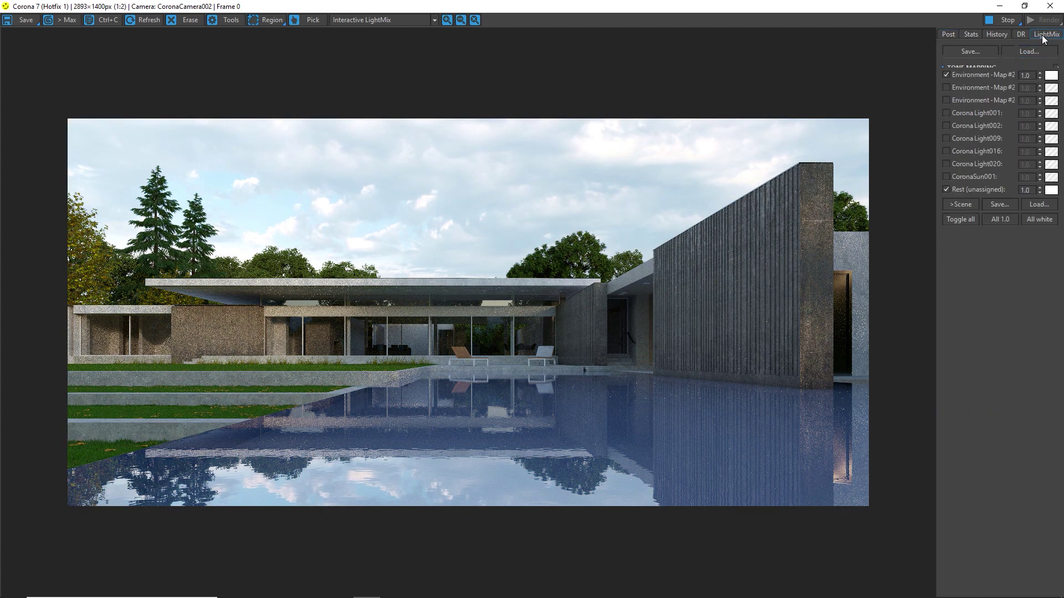
Switch to the fourth environment sky with exposure set to -4.
click(946, 75)
click(946, 87)
click(948, 35)
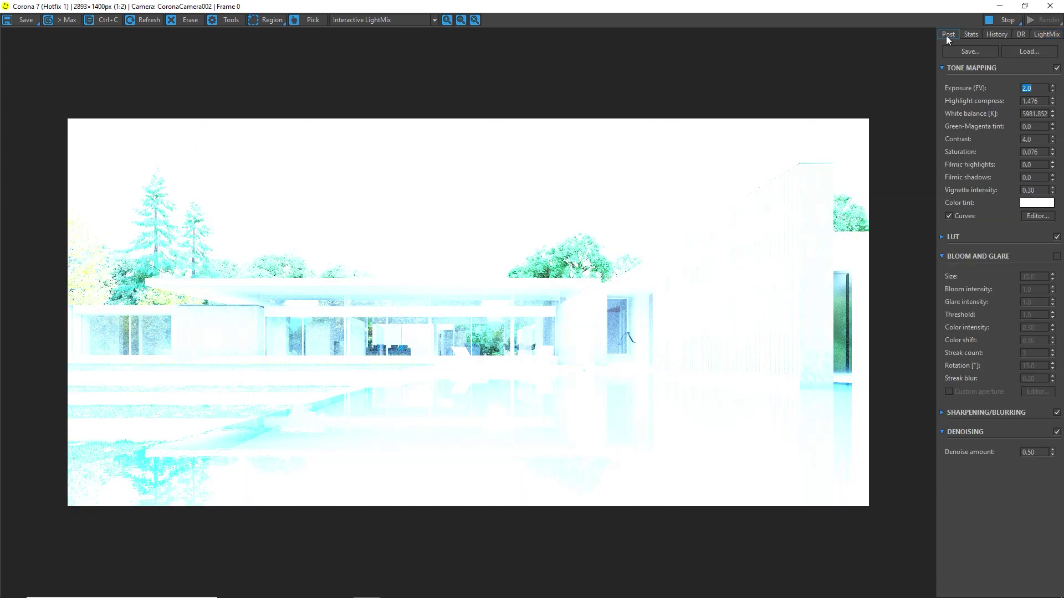
text(-4)
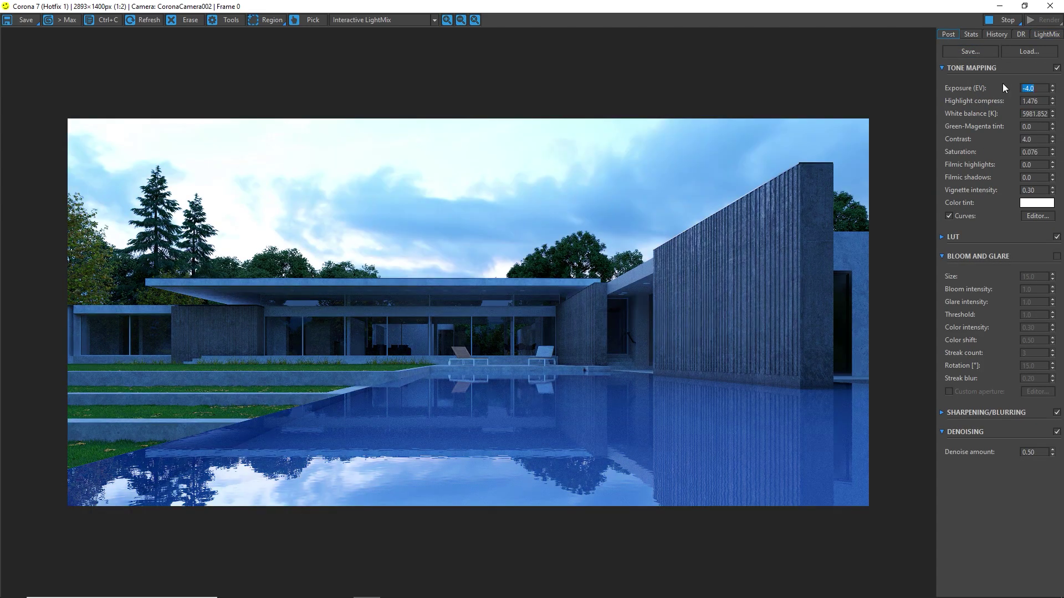
click(1040, 34)
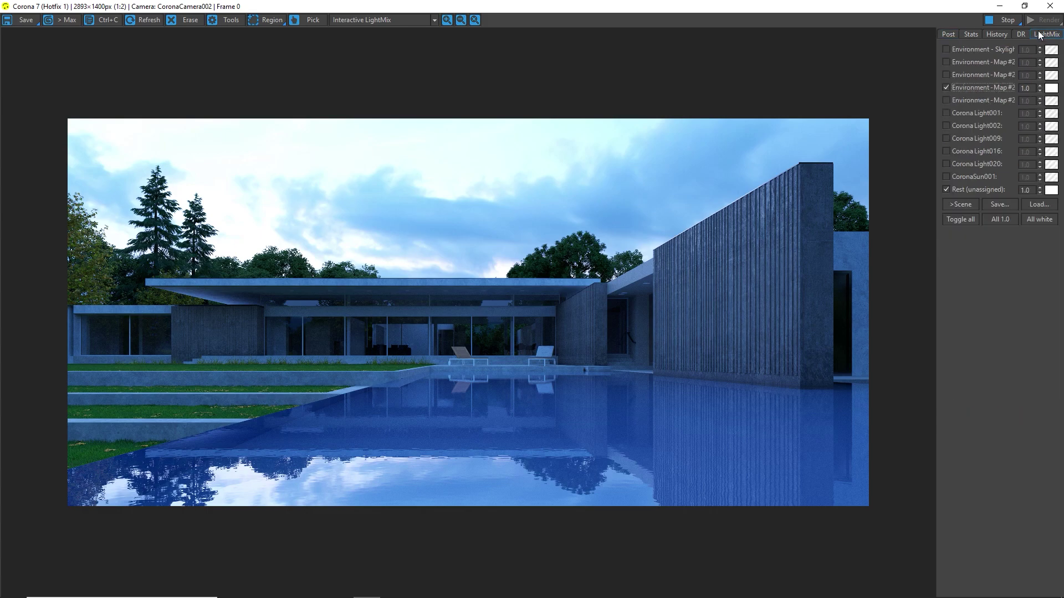
Use the fifth environment sky at 0.80 and turn on Corona Lights 001, 002, 009, 016 and 020.
click(945, 87)
click(945, 100)
click(945, 113)
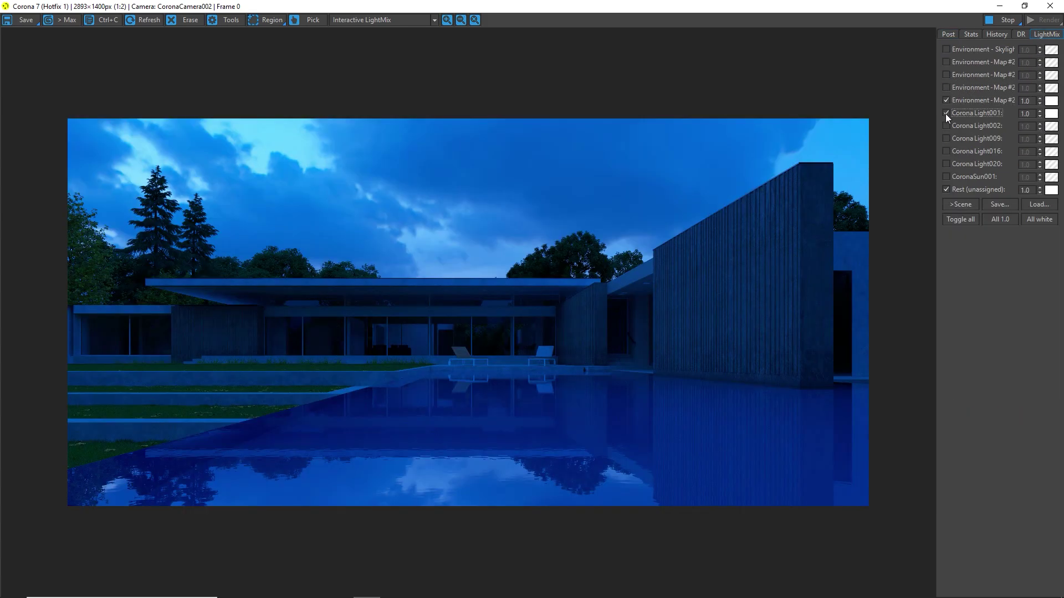
click(945, 126)
click(946, 139)
click(946, 151)
click(946, 164)
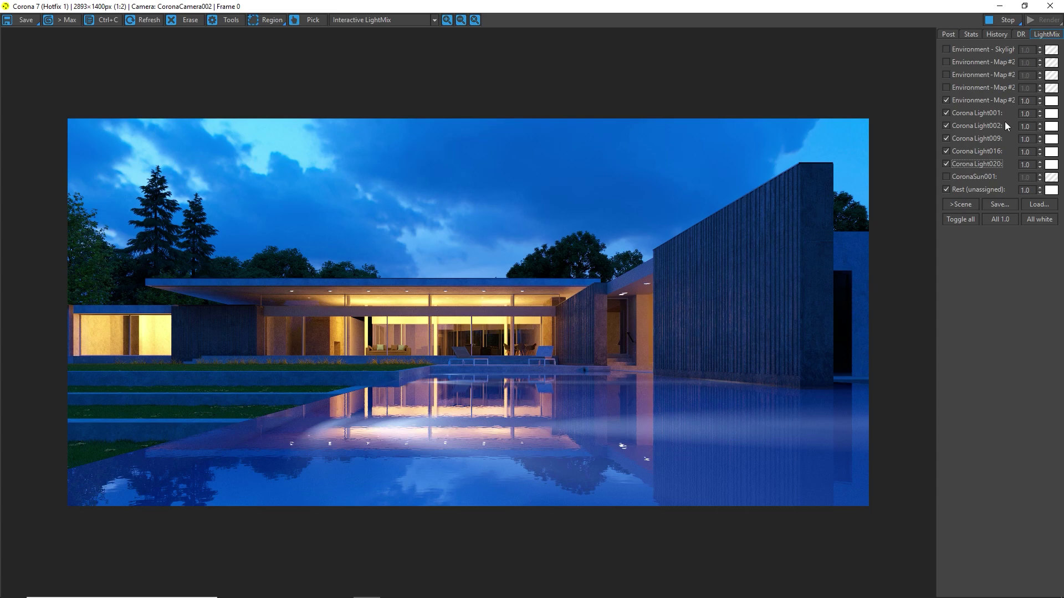
mouse_move(1040, 103)
mouse_down()
mouse_move(1039, 143)
mouse_move(1049, 105)
mouse_up()
Give Corona Light002 a near-white light colour.
click(1050, 127)
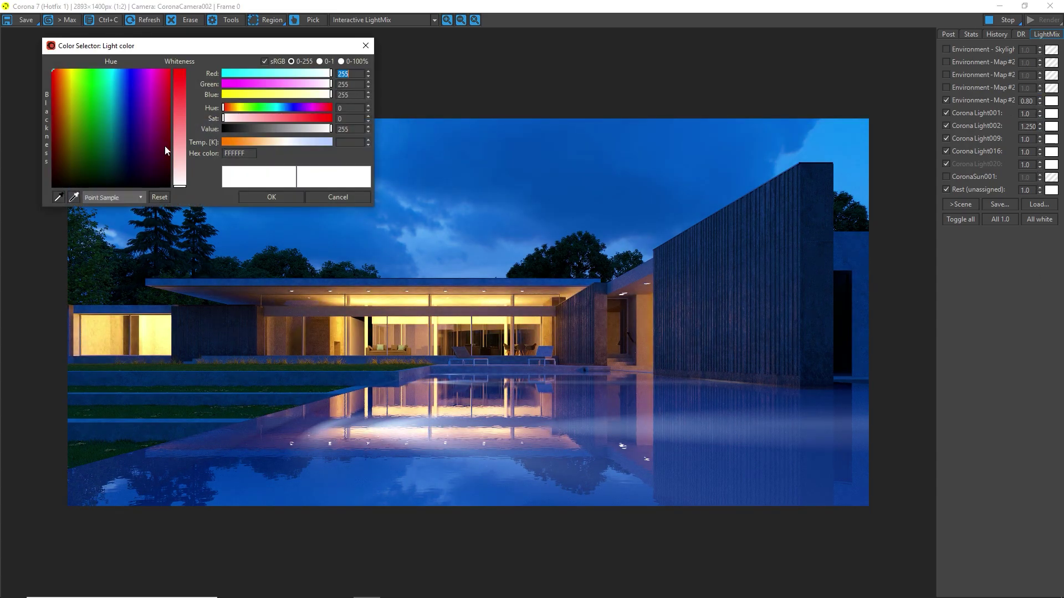
drag(164, 145, 187, 185)
click(271, 197)
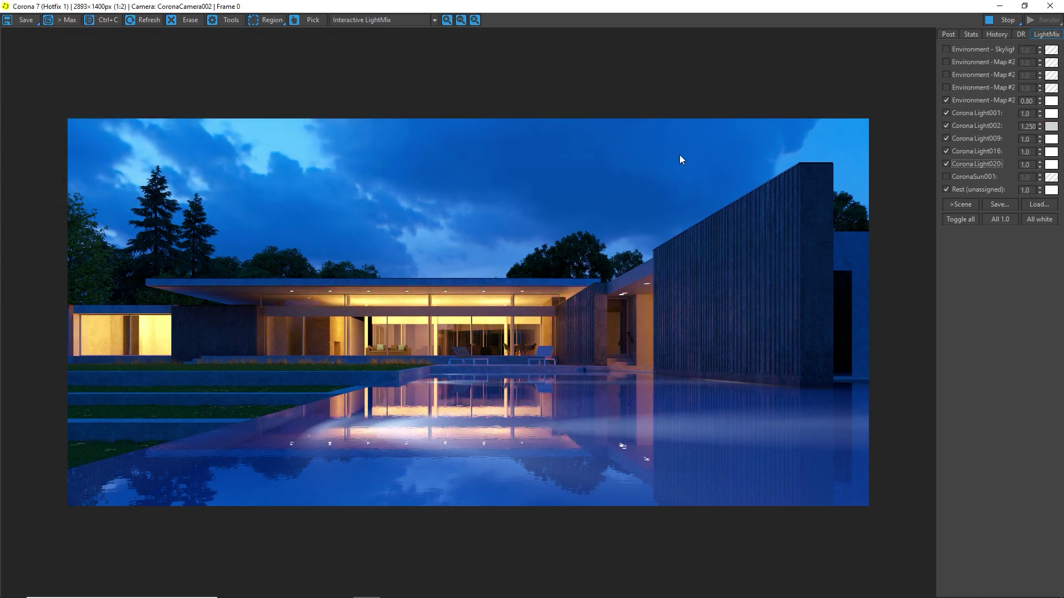
Add back the fourth environment at a faint level and turn the sun on at 0.10.
click(946, 88)
drag(1039, 89, 1028, 207)
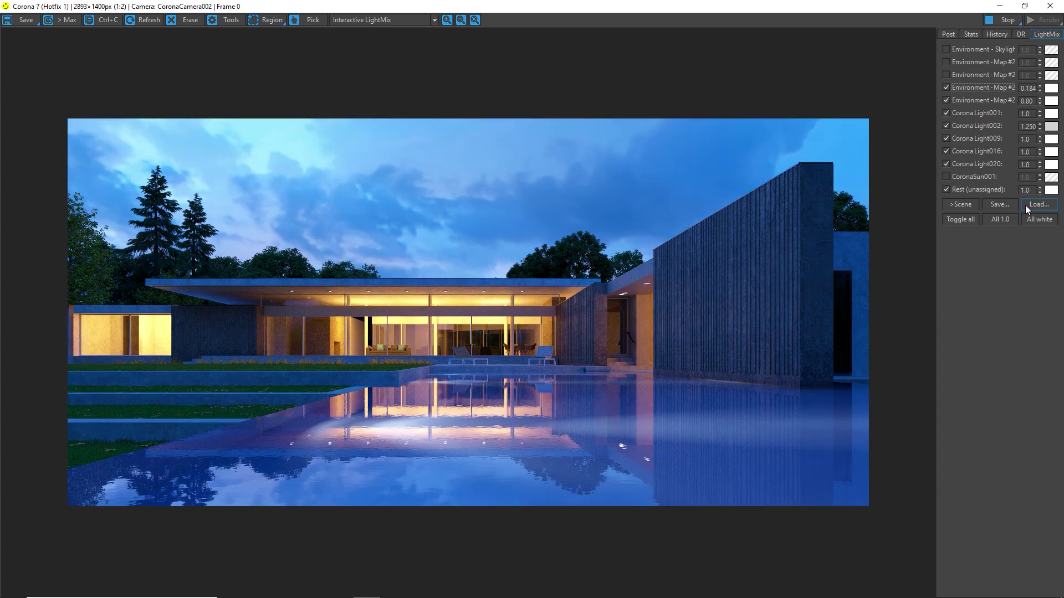
click(946, 177)
double_click(1024, 177)
text(0.1)
key(Return)
Uncheck the fourth environment map and start tinting the CoronaSun001 colour from near-white 248/248/248.
click(946, 87)
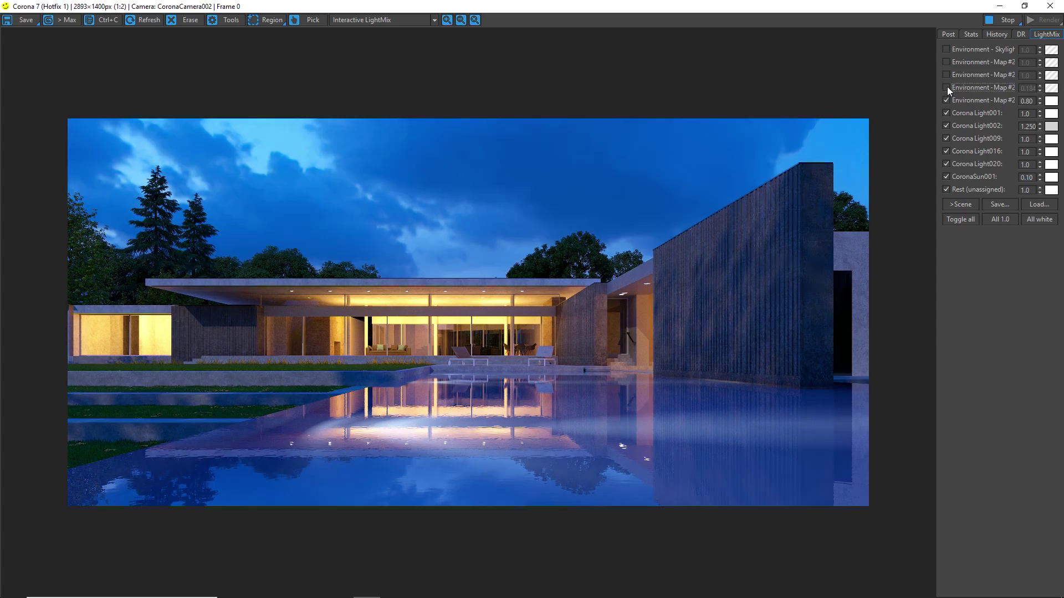
click(1051, 177)
drag(103, 104, 170, 159)
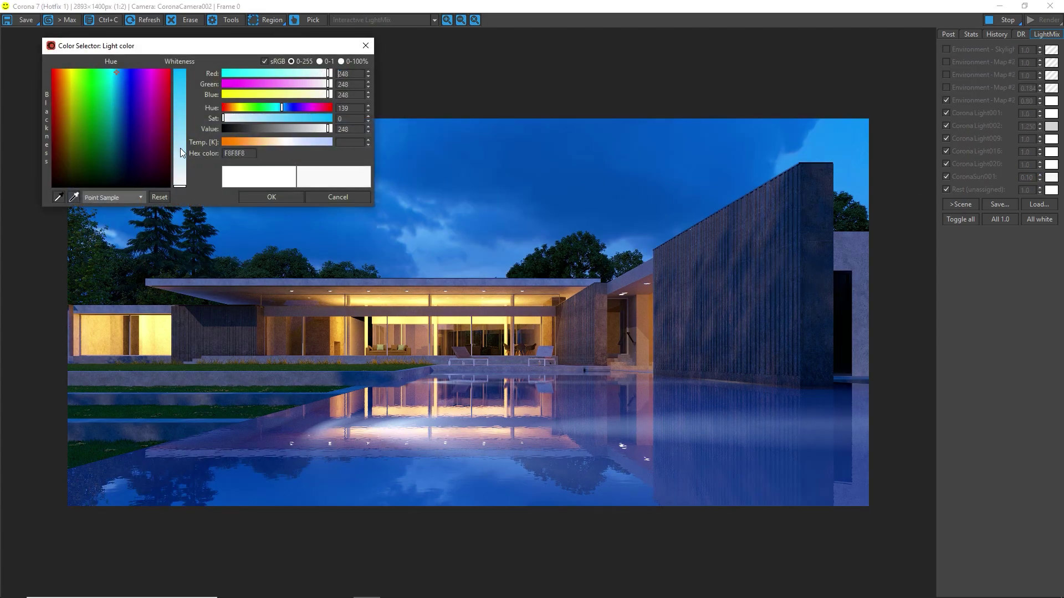